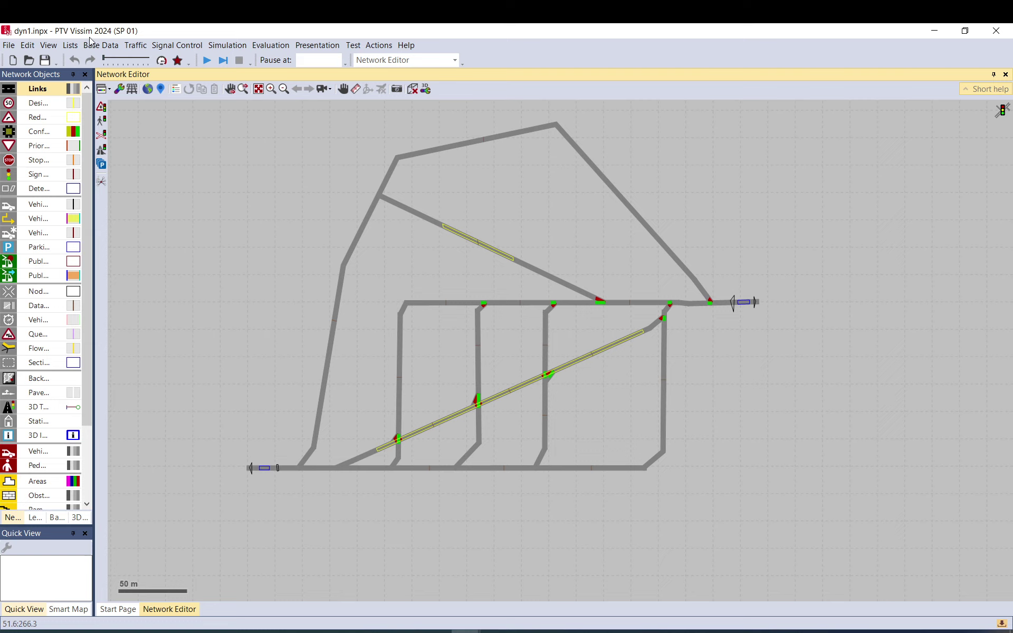
Open the Dynamic Assignment parameters and toggle the Choice tab's path pre-selection checkboxes on and off.
{"action": "left_click", "coordinate": [135, 45]}
{"action": "mouse_move", "coordinate": [131, 106]}
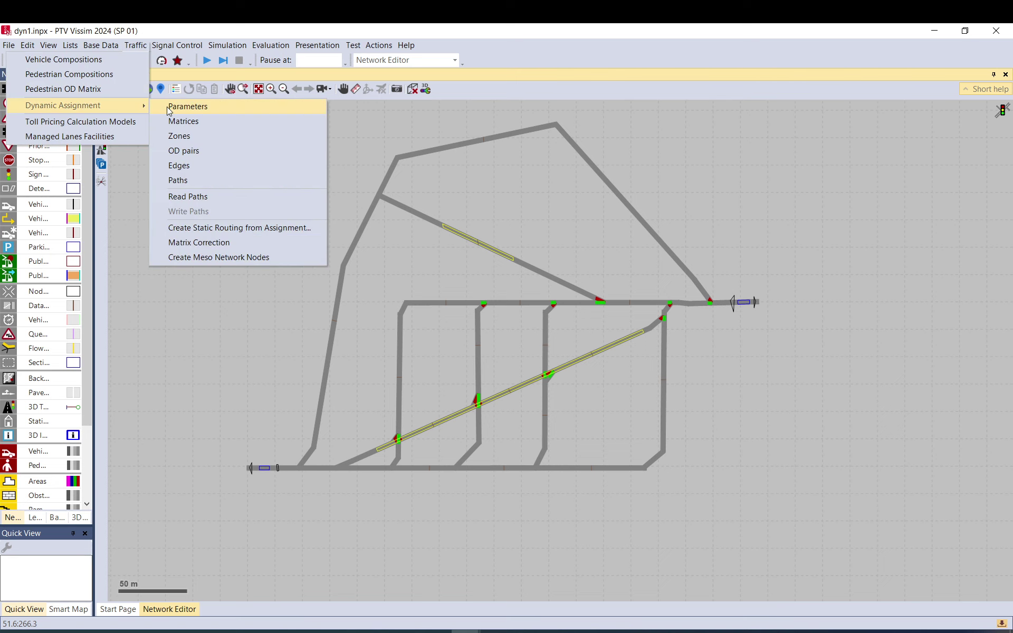
{"action": "left_click", "coordinate": [167, 107]}
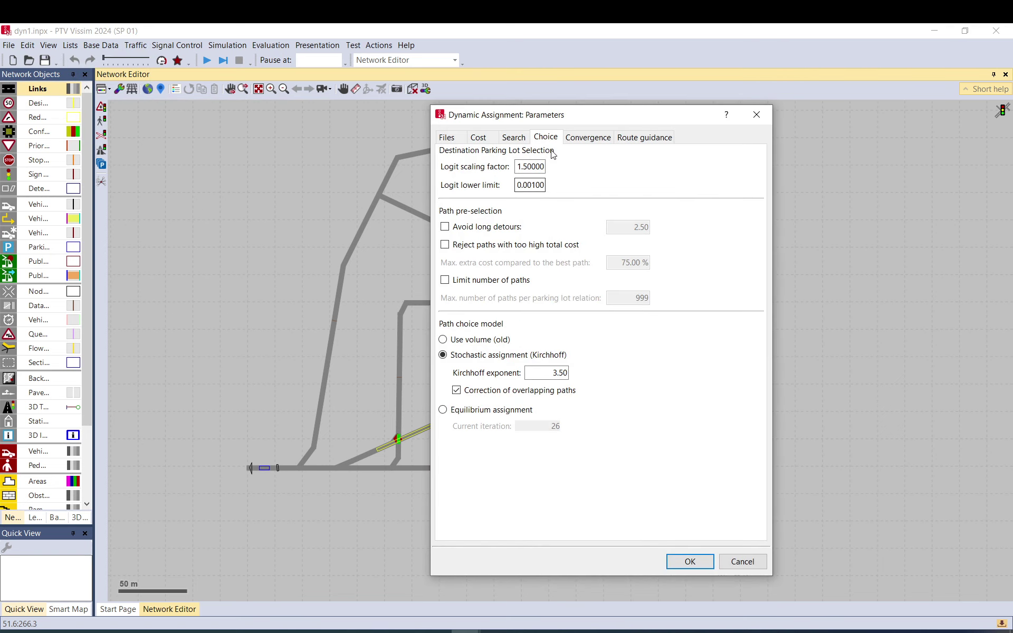
{"action": "left_click", "coordinate": [457, 231]}
{"action": "left_click", "coordinate": [459, 245]}
{"action": "left_click", "coordinate": [466, 280]}
{"action": "left_click", "coordinate": [477, 227]}
{"action": "left_click", "coordinate": [475, 245]}
{"action": "left_click", "coordinate": [477, 280]}
{"action": "left_click", "coordinate": [516, 226]}
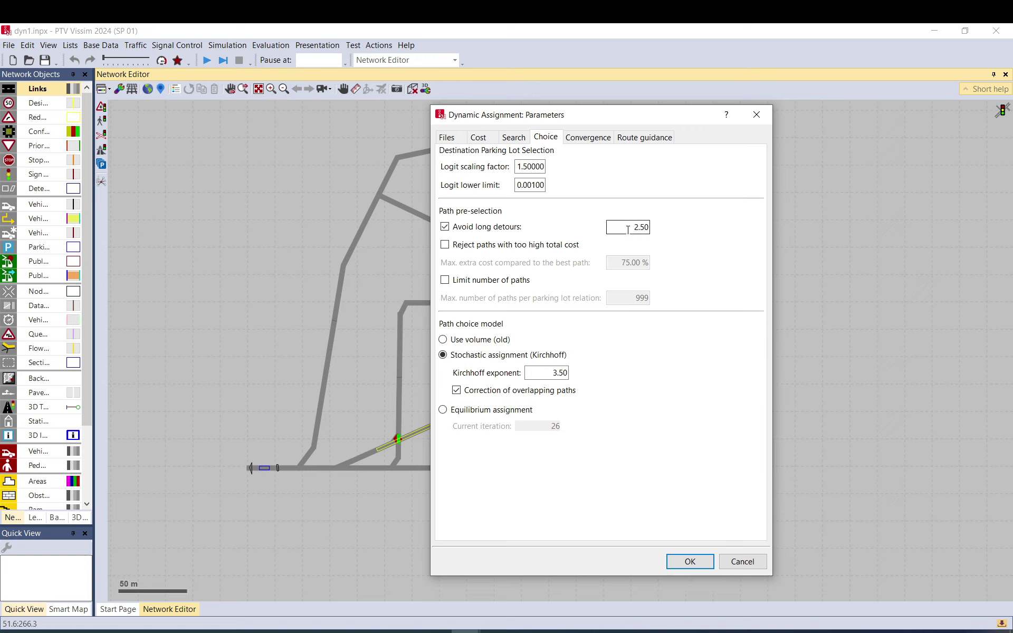
Select the 2.50 long-detour threshold value.
{"action": "left_click", "coordinate": [629, 227]}
{"action": "left_click", "coordinate": [644, 228]}
{"action": "double_click", "coordinate": [648, 228]}
{"action": "left_click", "coordinate": [615, 228]}
{"action": "double_click", "coordinate": [630, 227]}
{"action": "left_click", "coordinate": [630, 227]}
{"action": "double_click", "coordinate": [630, 227]}
{"action": "left_click", "coordinate": [640, 227]}
{"action": "double_click", "coordinate": [640, 227]}
Toggle Avoid long detours, Reject paths with too high total cost and Limit number of paths.
{"action": "left_click", "coordinate": [477, 230]}
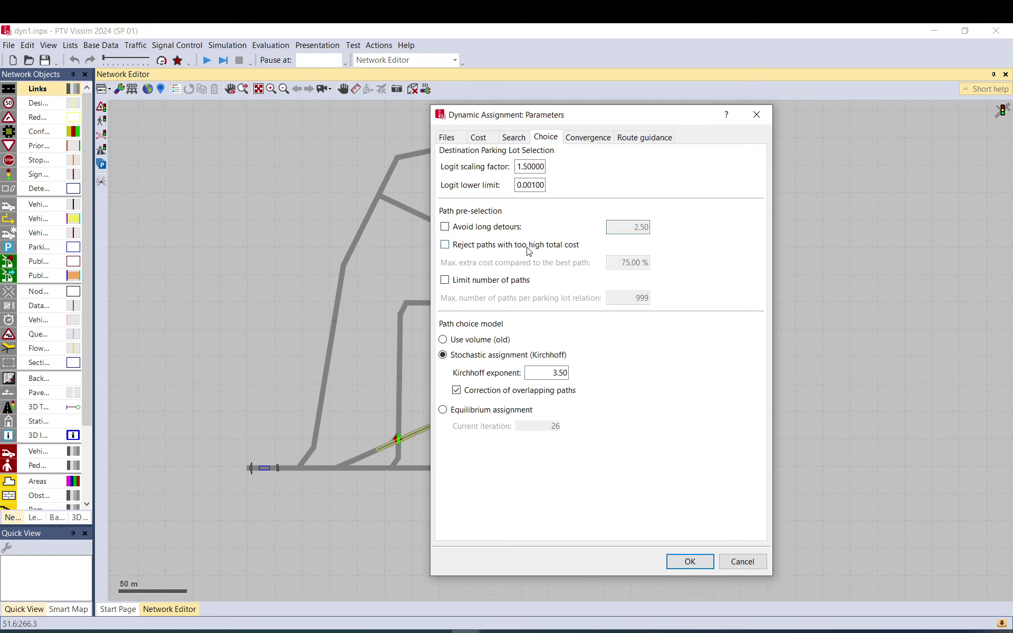
{"action": "left_click", "coordinate": [560, 250]}
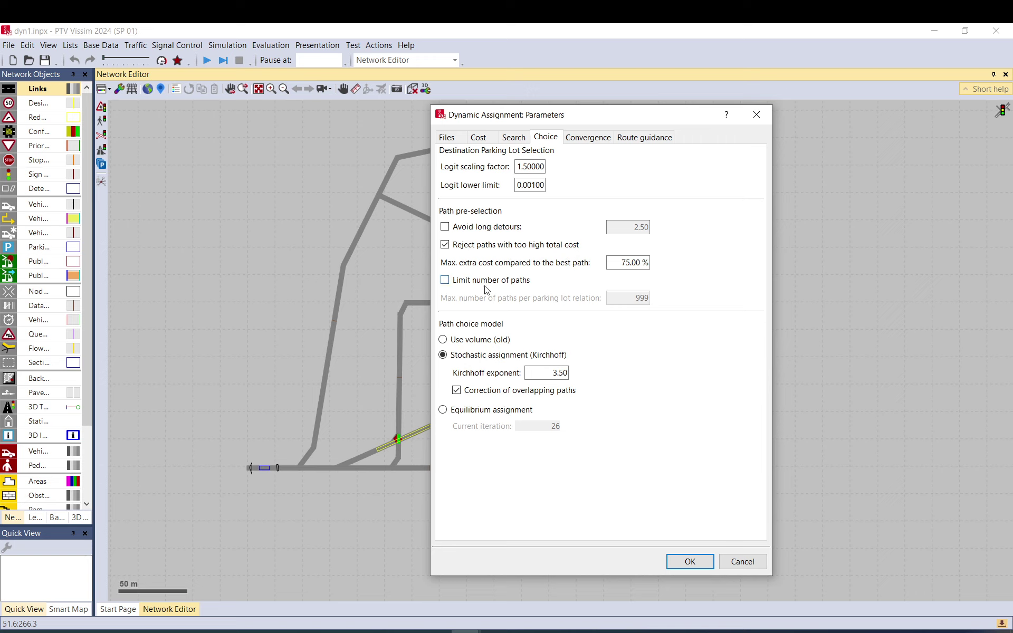
{"action": "left_click", "coordinate": [446, 281]}
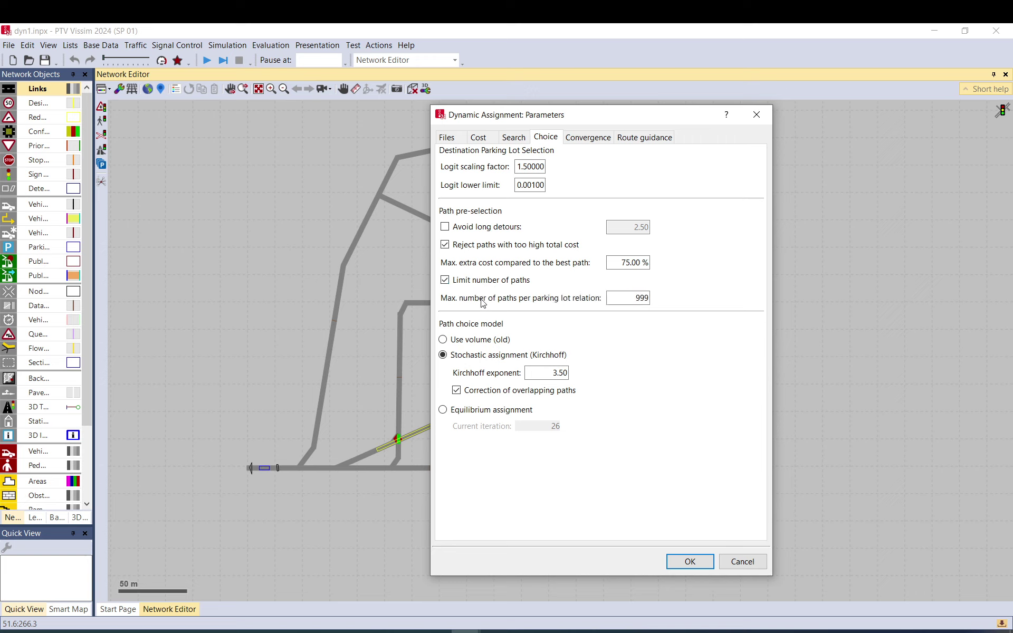
{"action": "left_click", "coordinate": [508, 282]}
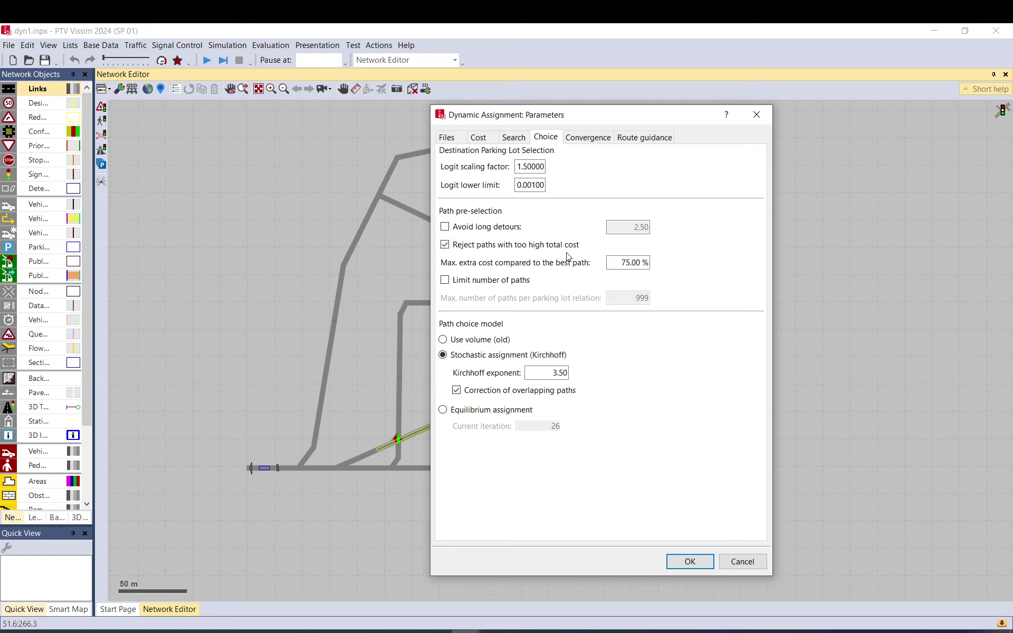
Select the 75.00 % maximum extra cost value, then uncheck Reject paths with too high total cost.
{"action": "left_click", "coordinate": [637, 263]}
{"action": "double_click", "coordinate": [648, 262]}
{"action": "left_click", "coordinate": [649, 262]}
{"action": "double_click", "coordinate": [650, 263]}
{"action": "left_click", "coordinate": [649, 262]}
{"action": "double_click", "coordinate": [649, 262]}
{"action": "left_click", "coordinate": [649, 262]}
{"action": "double_click", "coordinate": [649, 262]}
{"action": "double_click", "coordinate": [649, 262]}
{"action": "left_click", "coordinate": [532, 248]}
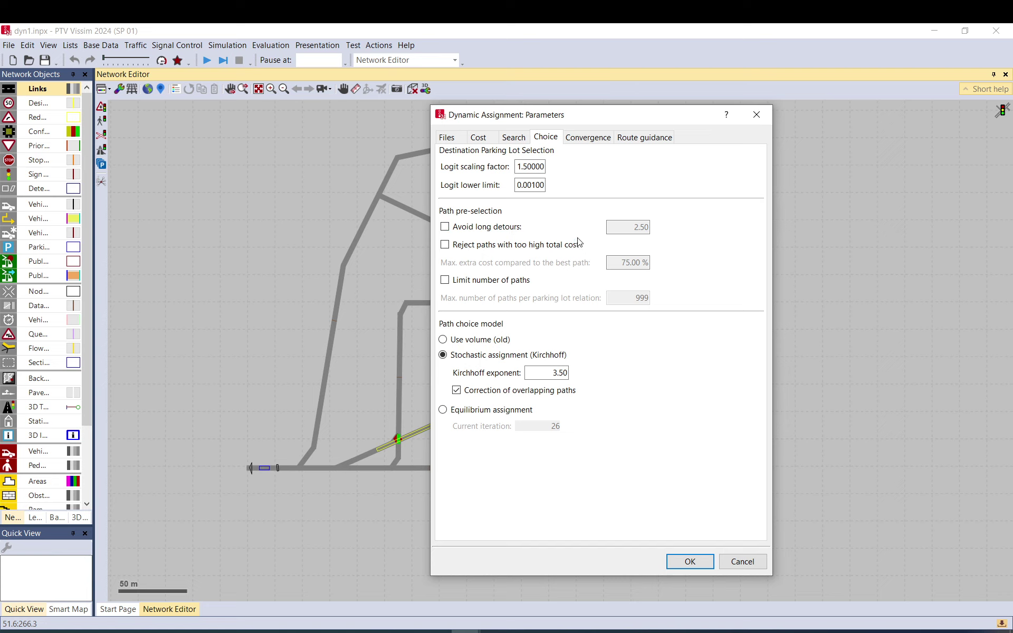
Cancel the assignment parameters, show the Vehicle Types list, and enlarge the Network Editor above it.
{"action": "left_click", "coordinate": [750, 563]}
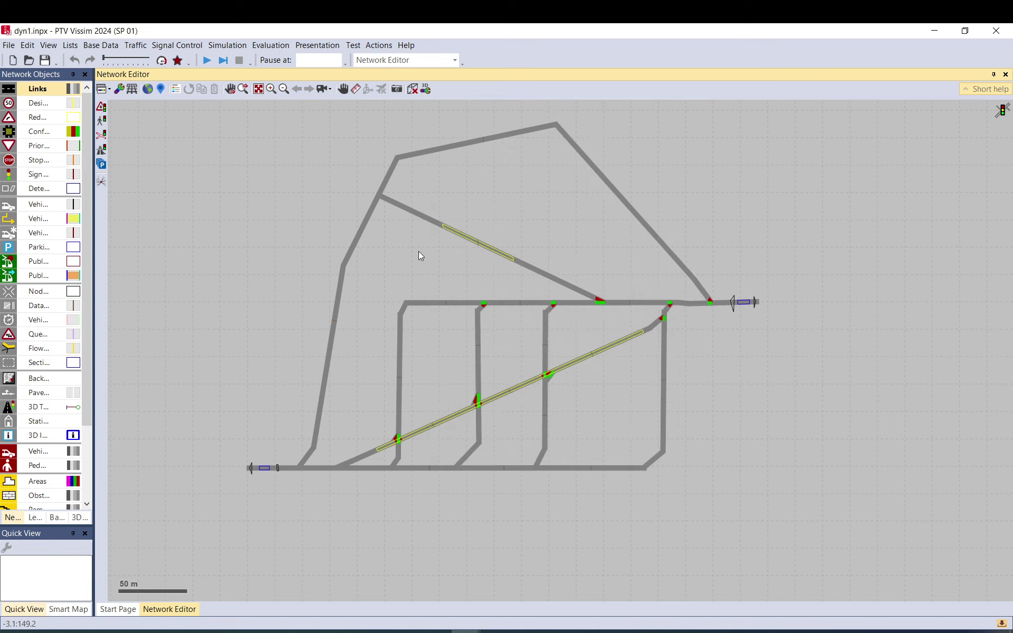
{"action": "left_click", "coordinate": [104, 46]}
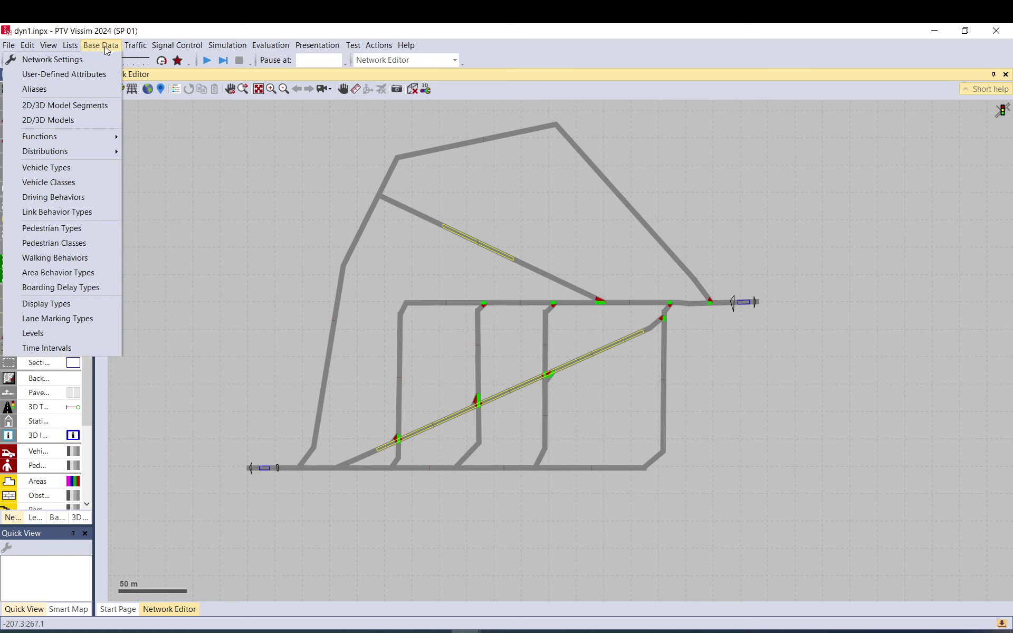
{"action": "left_click", "coordinate": [85, 172]}
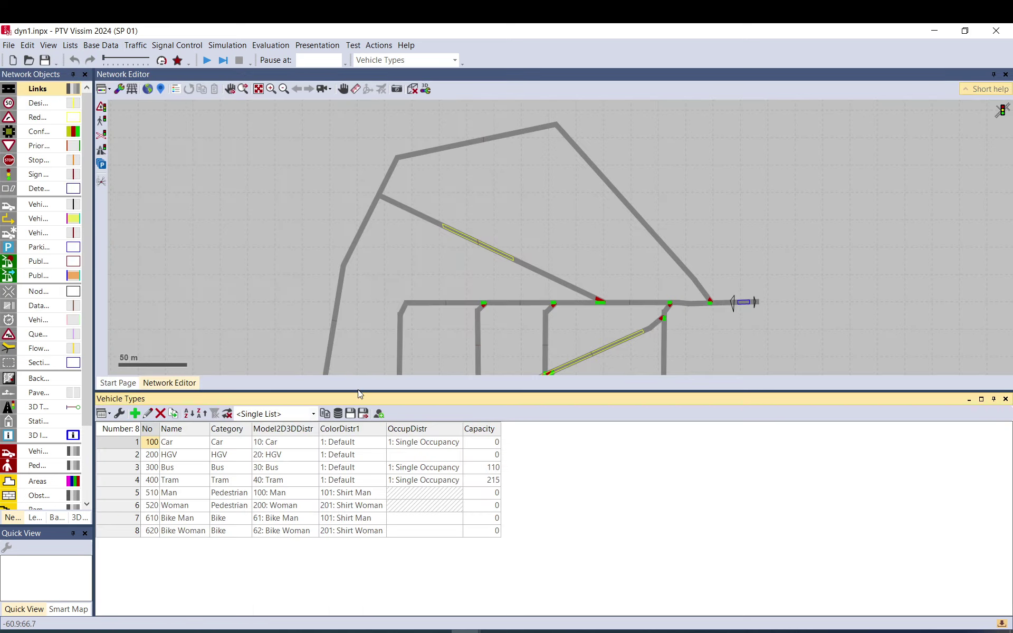
{"action": "left_click_drag", "start_coordinate": [358, 389], "coordinate": [363, 432]}
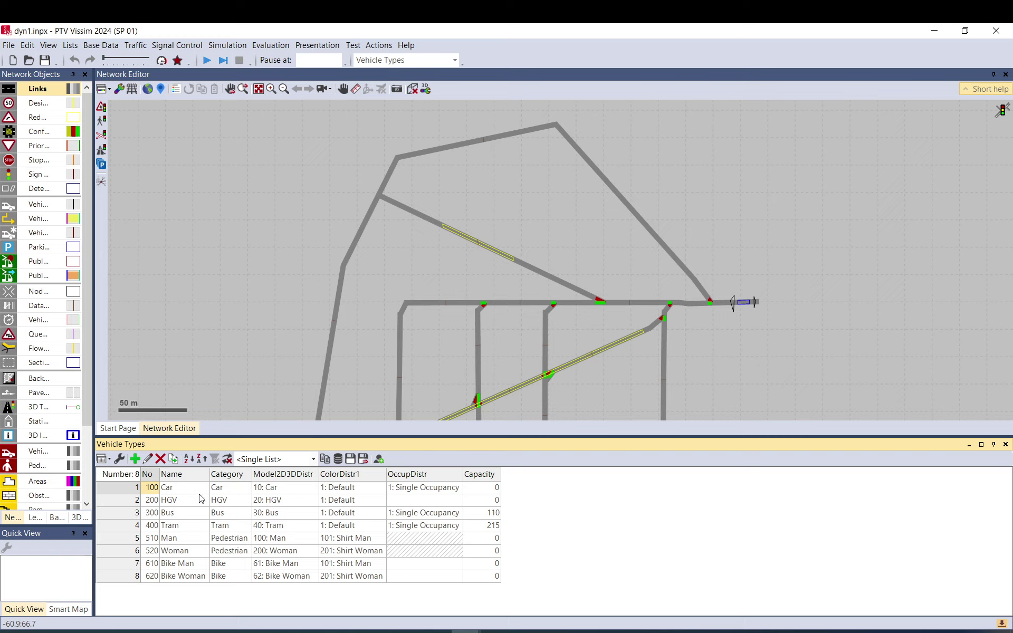
Open the Car vehicle type's Cost Coefficients from its Special tab.
{"action": "double_click", "coordinate": [119, 489]}
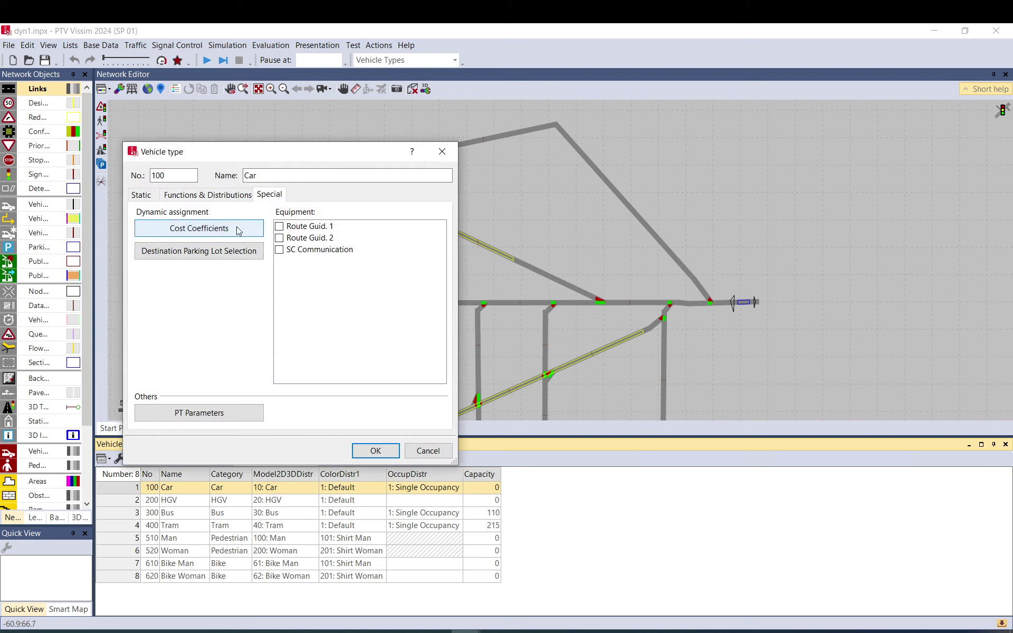
{"action": "left_click", "coordinate": [192, 232]}
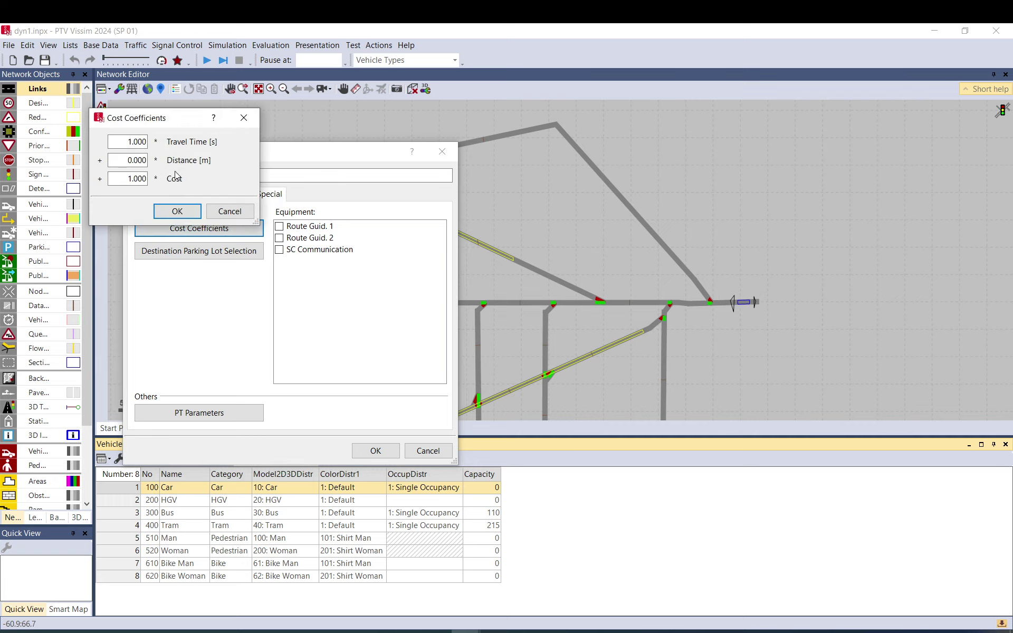
{"action": "double_click", "coordinate": [157, 142]}
{"action": "left_click", "coordinate": [129, 140]}
{"action": "left_click", "coordinate": [121, 178]}
{"action": "left_click_drag", "start_coordinate": [121, 178], "coordinate": [160, 184]}
{"action": "left_click", "coordinate": [143, 141]}
{"action": "left_click", "coordinate": [126, 178]}
{"action": "left_click", "coordinate": [143, 179]}
{"action": "left_click_drag", "start_coordinate": [144, 180], "coordinate": [123, 179]}
{"action": "left_click", "coordinate": [121, 141]}
{"action": "double_click", "coordinate": [121, 142]}
{"action": "left_click", "coordinate": [125, 161]}
{"action": "left_click_drag", "start_coordinate": [124, 140], "coordinate": [131, 141]}
{"action": "double_click", "coordinate": [126, 178]}
{"action": "left_click", "coordinate": [125, 178]}
{"action": "double_click", "coordinate": [125, 179]}
{"action": "double_click", "coordinate": [125, 179]}
{"action": "left_click", "coordinate": [127, 179]}
{"action": "double_click", "coordinate": [128, 178]}
{"action": "key", "text": "shift+Tab"}
{"action": "key", "text": "shift+Tab"}
{"action": "key", "text": "Tab"}
{"action": "key", "text": "Tab"}
{"action": "left_click_drag", "start_coordinate": [127, 161], "coordinate": [147, 160]}
{"action": "type", "text": "1."}
{"action": "type", "text": "0"}
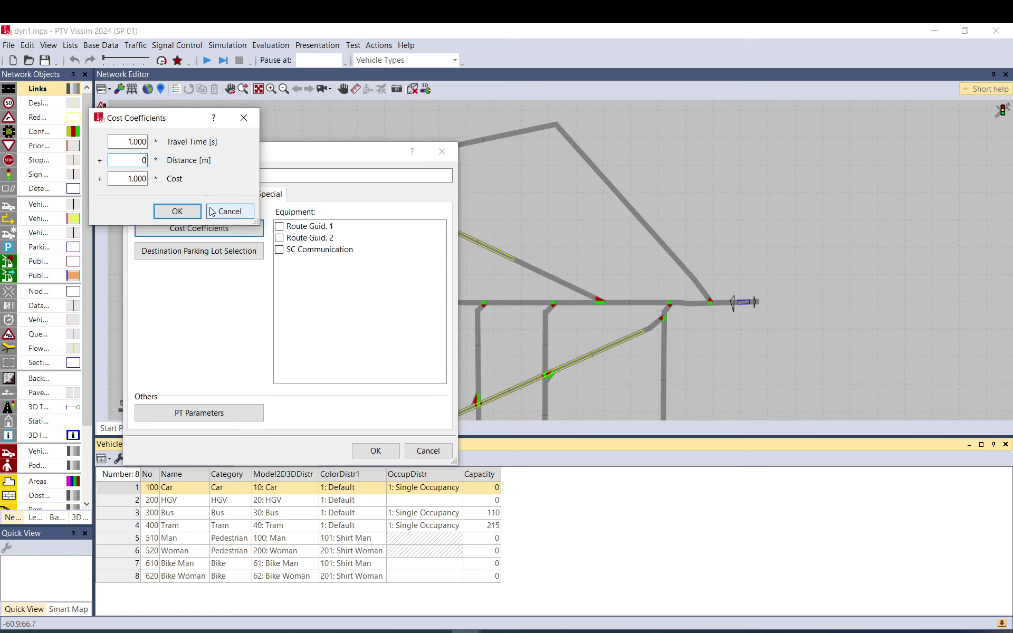
{"action": "key", "text": "shift+Tab"}
{"action": "key", "text": "Tab"}
{"action": "key", "text": "Tab"}
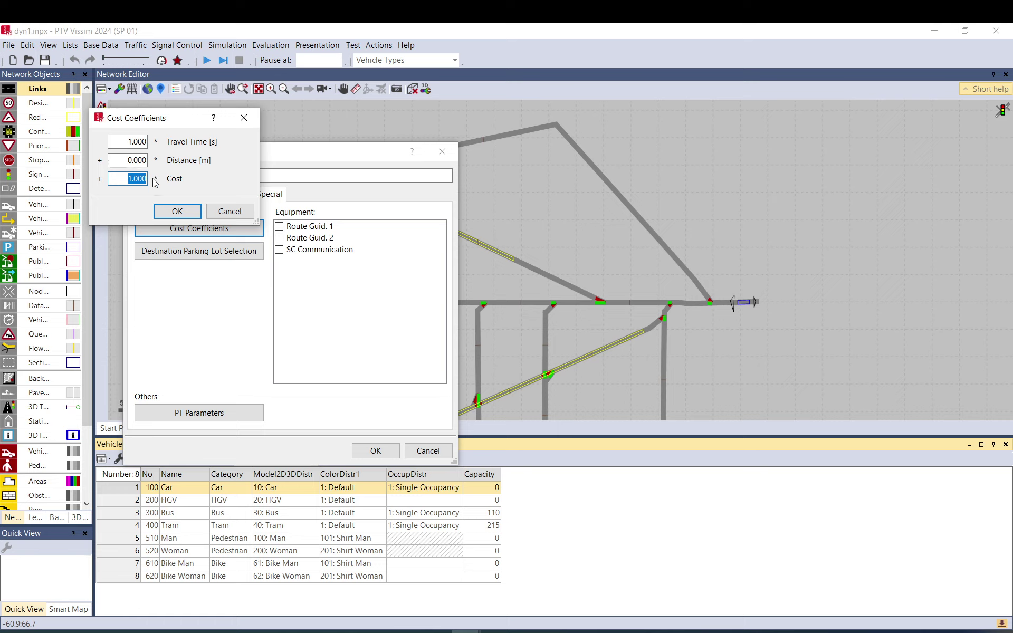
{"action": "key", "text": "shift+Tab"}
{"action": "key", "text": "shift+Tab"}
Check Car's cost coefficients (Travel Time 1.000, Distance 0.000, Cost 1.000) and confirm them.
{"action": "key", "text": "Tab"}
{"action": "key", "text": "Tab"}
{"action": "left_click", "coordinate": [129, 141]}
{"action": "left_click_drag", "start_coordinate": [123, 143], "coordinate": [149, 145]}
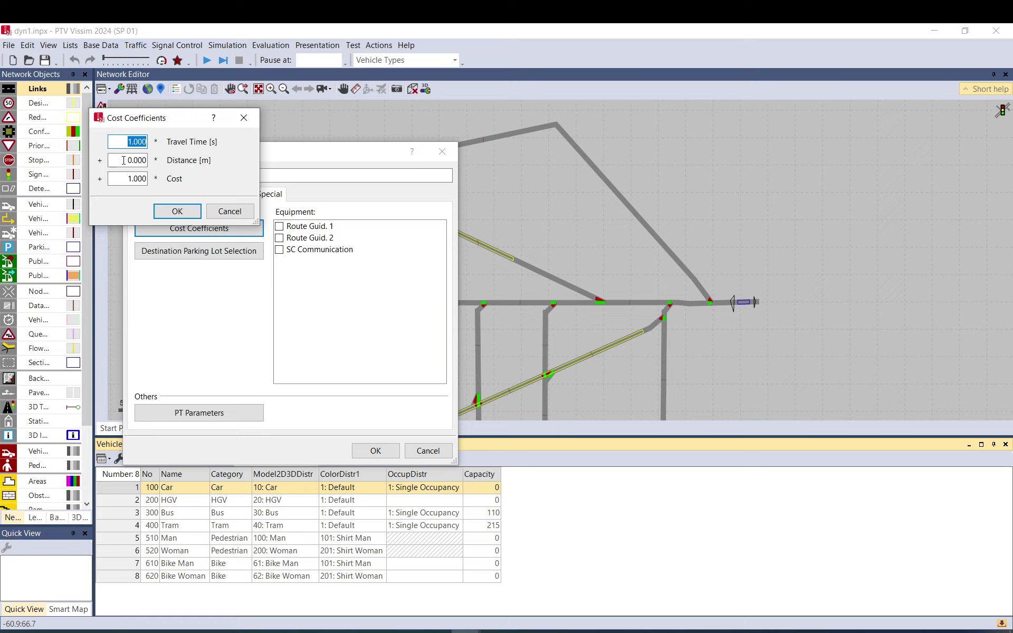
{"action": "left_click_drag", "start_coordinate": [124, 160], "coordinate": [151, 159]}
{"action": "left_click", "coordinate": [125, 142]}
{"action": "left_click_drag", "start_coordinate": [125, 182], "coordinate": [147, 179]}
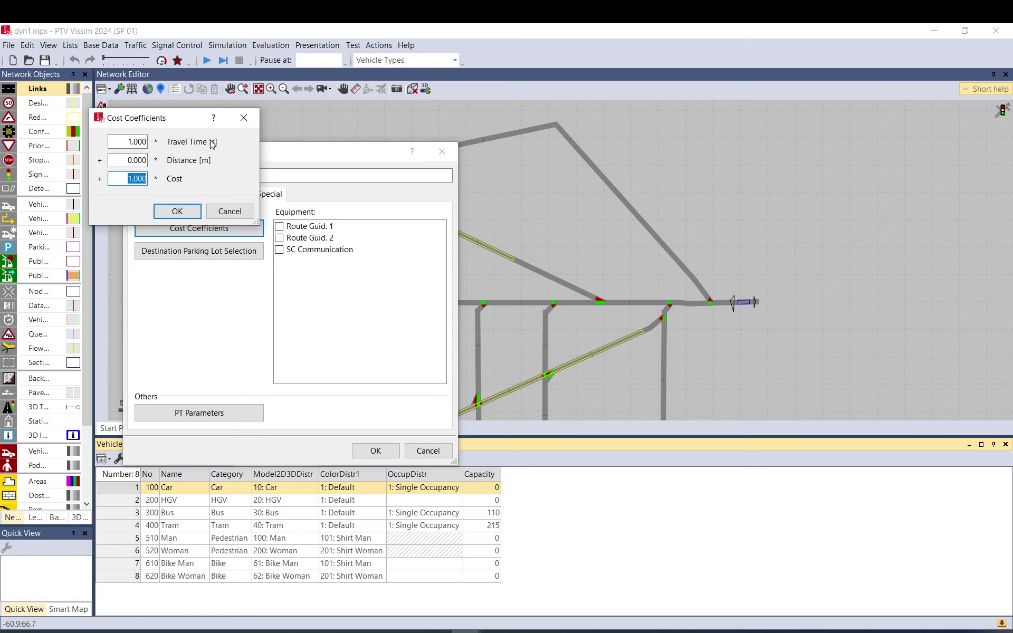
{"action": "left_click_drag", "start_coordinate": [129, 159], "coordinate": [153, 160]}
{"action": "left_click_drag", "start_coordinate": [129, 160], "coordinate": [161, 164]}
{"action": "left_click", "coordinate": [127, 180]}
{"action": "double_click", "coordinate": [127, 180]}
{"action": "key", "text": "shift+Tab"}
{"action": "key", "text": "shift+Tab"}
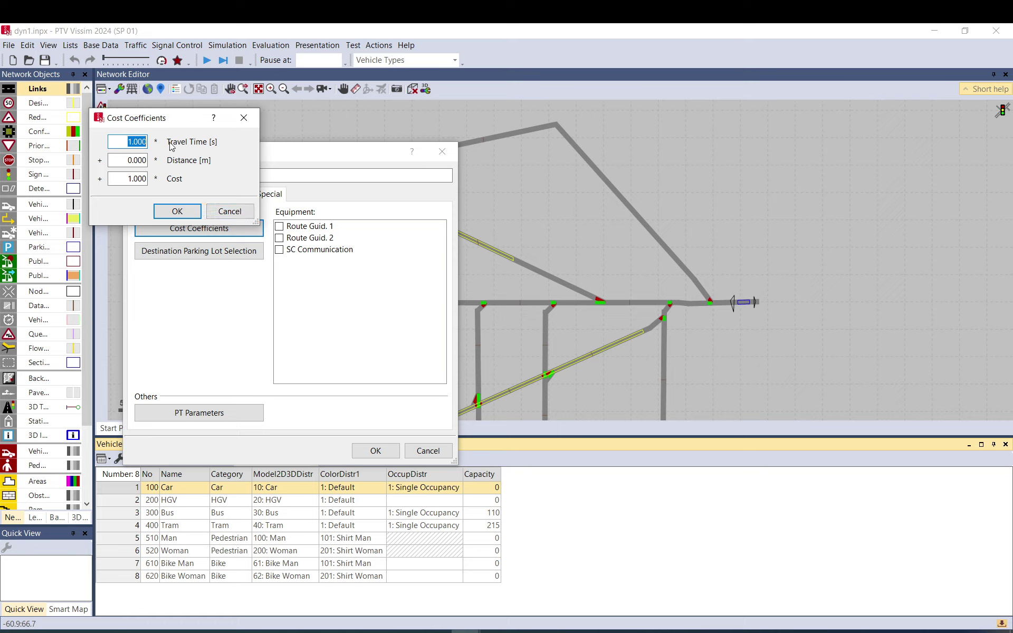
{"action": "left_click", "coordinate": [185, 211]}
Close the Car vehicle type settings and zoom the network into the lower-left connector area.
{"action": "left_click", "coordinate": [375, 450]}
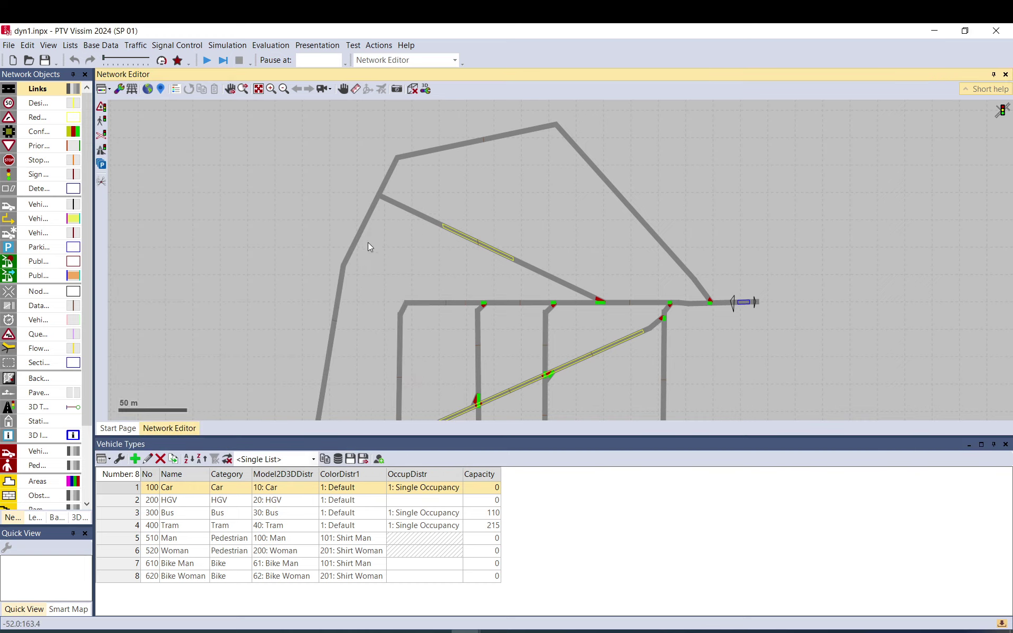
{"action": "left_click_drag", "start_coordinate": [373, 248], "coordinate": [334, 215]}
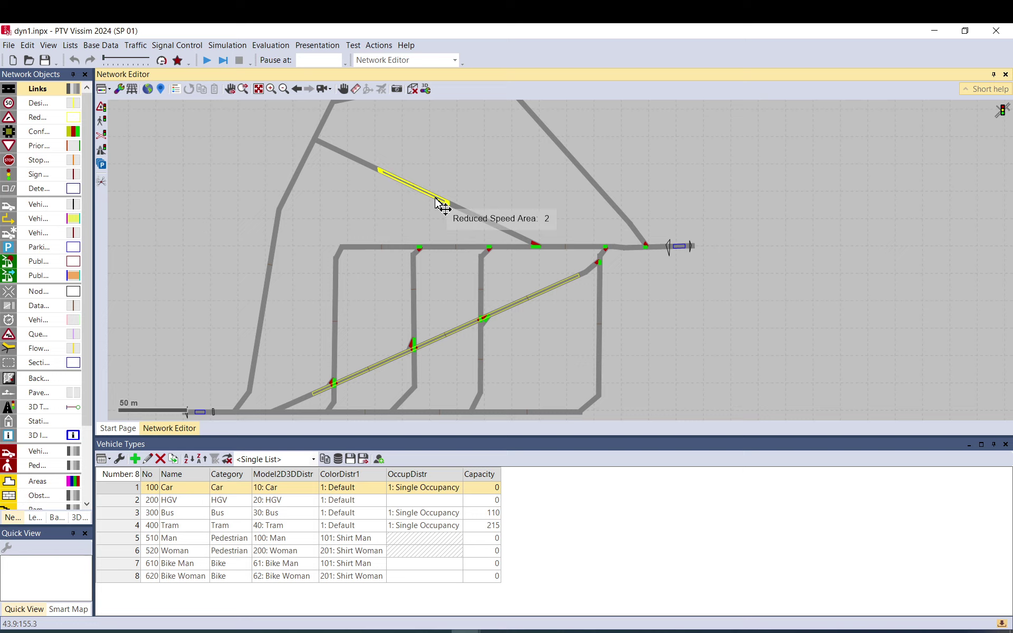
{"action": "left_click", "coordinate": [437, 202]}
{"action": "left_click", "coordinate": [422, 172]}
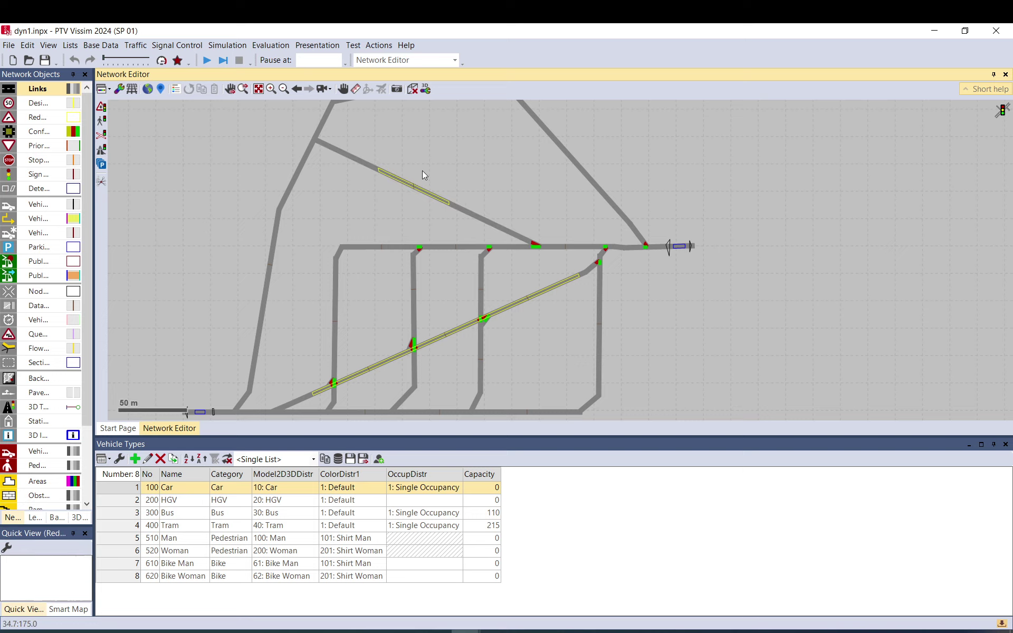
{"action": "scroll", "coordinate": [419, 172], "scroll_direction": "down", "scroll_amount": 1}
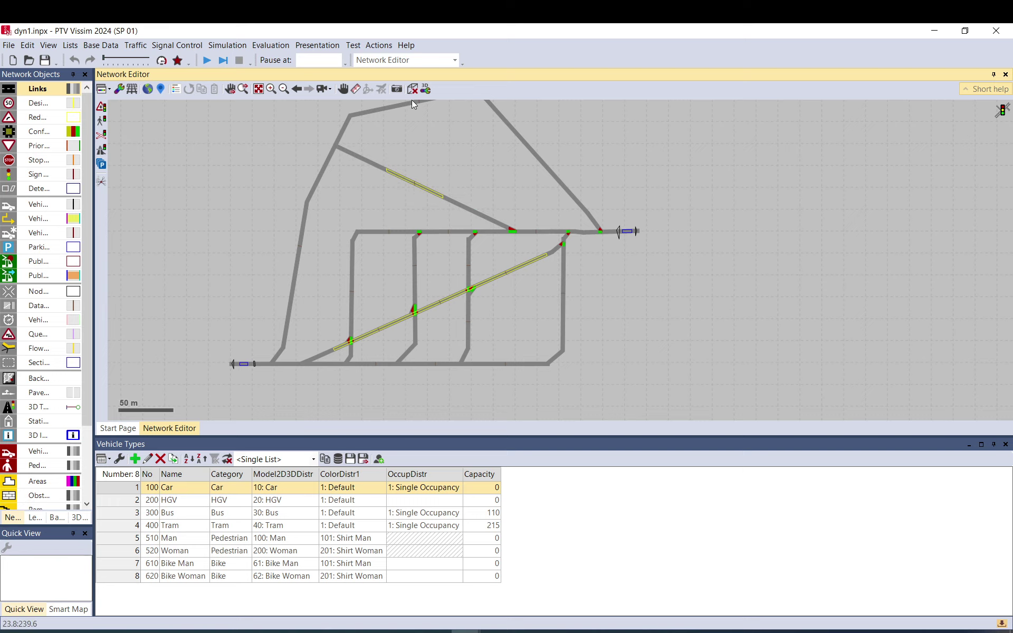
{"action": "left_click_drag", "start_coordinate": [568, 208], "coordinate": [572, 236]}
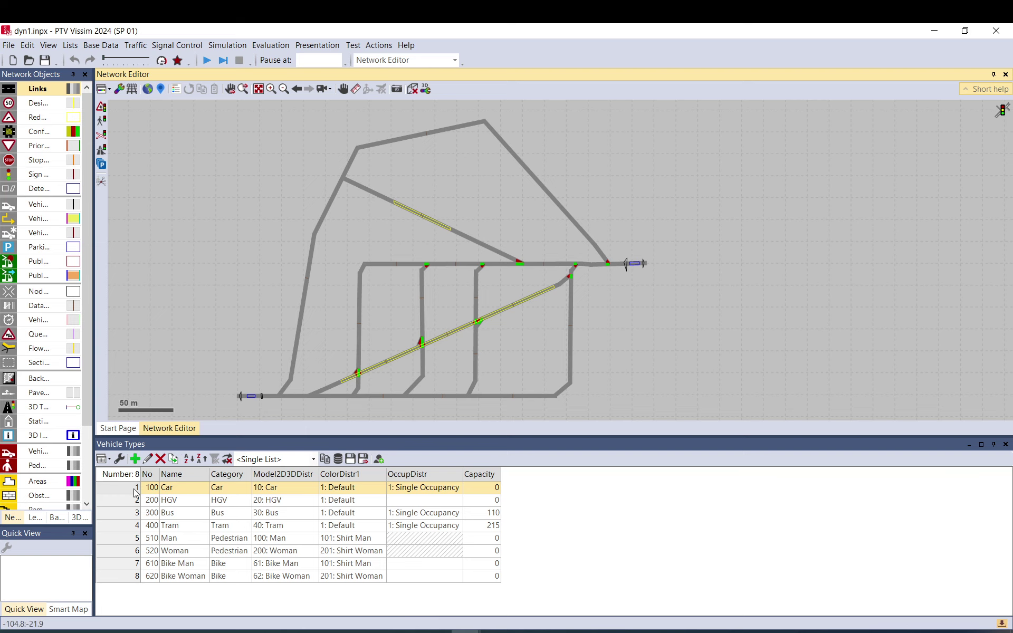
{"action": "scroll", "coordinate": [293, 388], "scroll_direction": "up", "scroll_amount": 4}
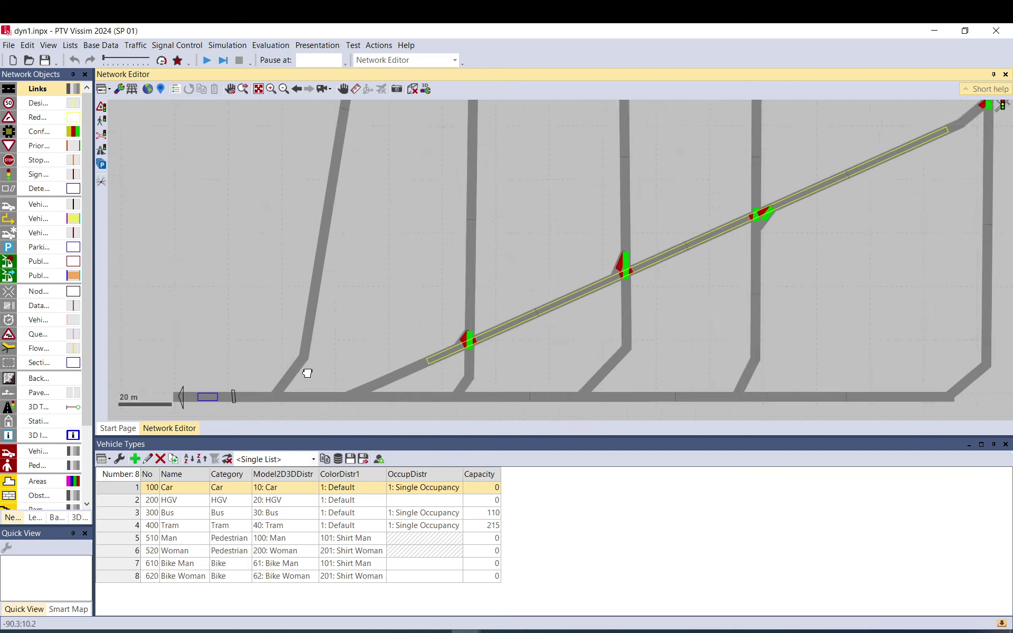
{"action": "left_click_drag", "start_coordinate": [308, 368], "coordinate": [328, 283]}
Inspect connector 10015 and link 9 dynamic assignment properties, closing both without changes.
{"action": "double_click", "coordinate": [326, 287]}
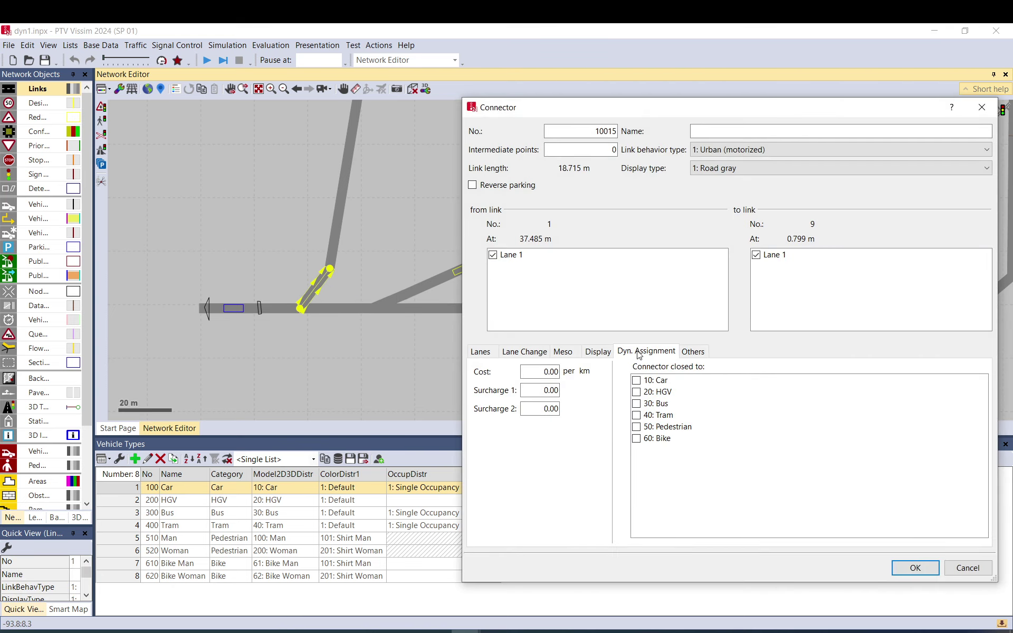
{"action": "left_click", "coordinate": [964, 567]}
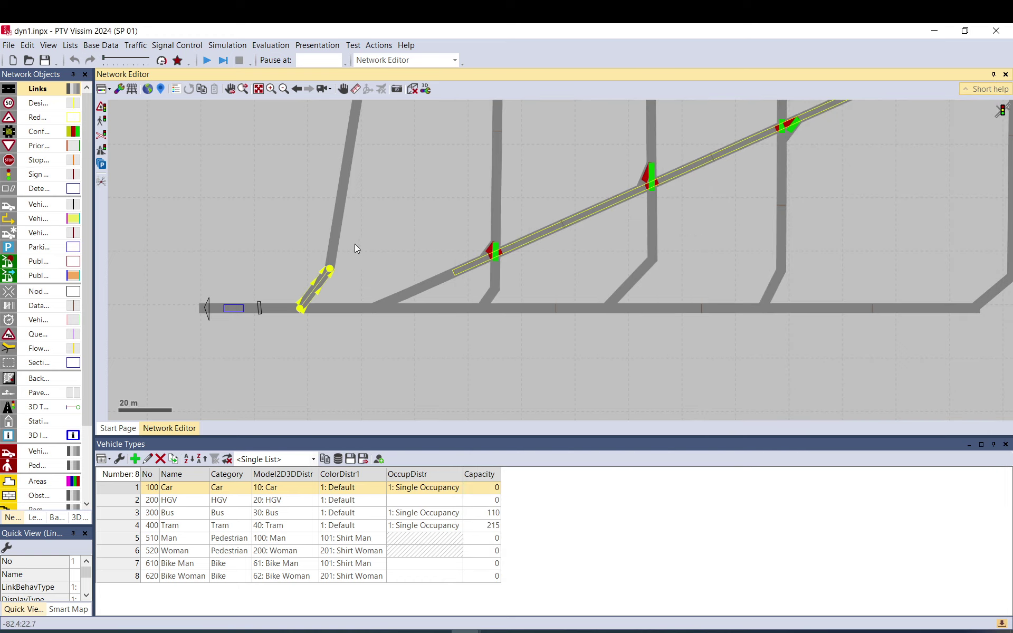
{"action": "double_click", "coordinate": [330, 243]}
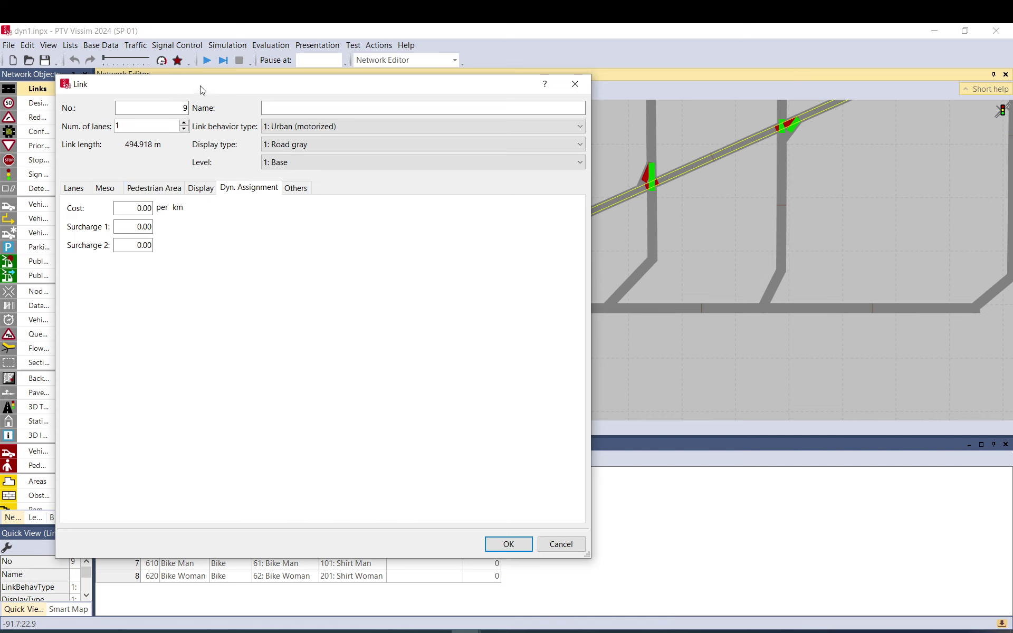
{"action": "left_click_drag", "start_coordinate": [204, 88], "coordinate": [478, 99]}
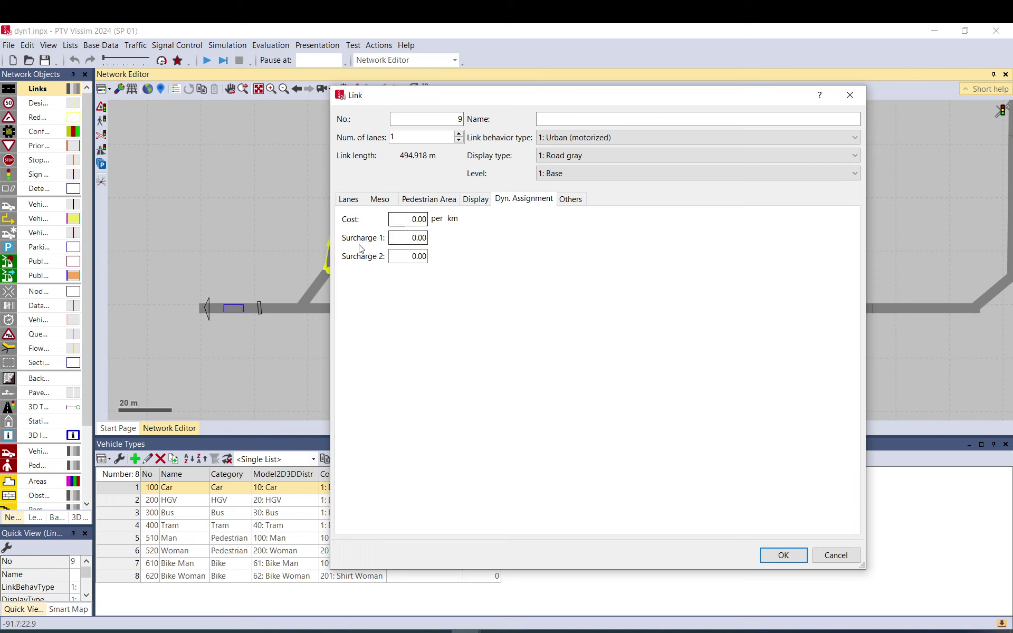
{"action": "left_click", "coordinate": [836, 555]}
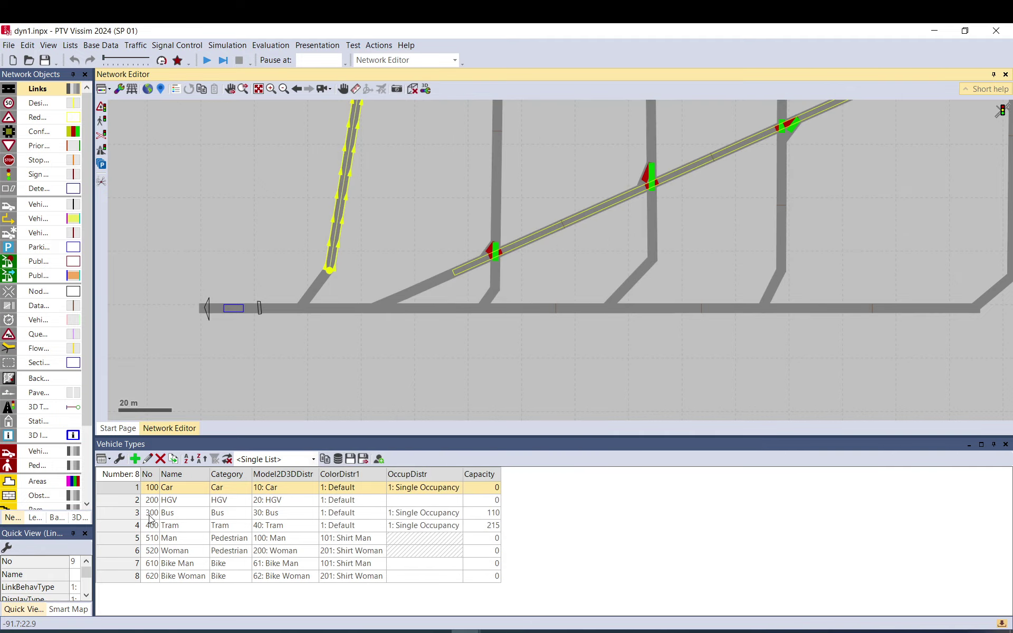
{"action": "double_click", "coordinate": [118, 489]}
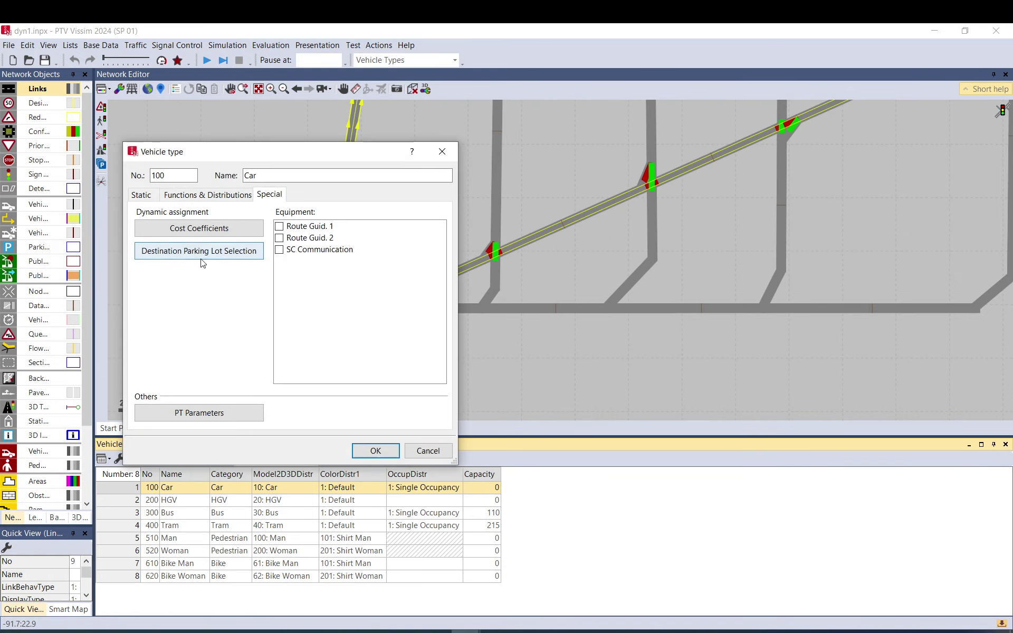
{"action": "left_click", "coordinate": [194, 239]}
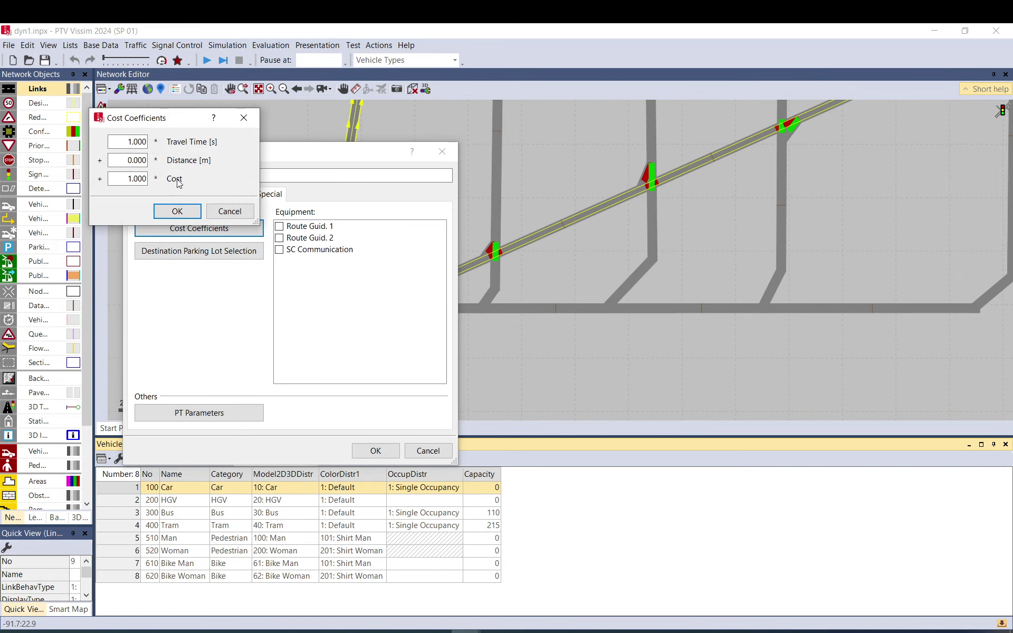
{"action": "double_click", "coordinate": [146, 180]}
{"action": "left_click", "coordinate": [177, 211]}
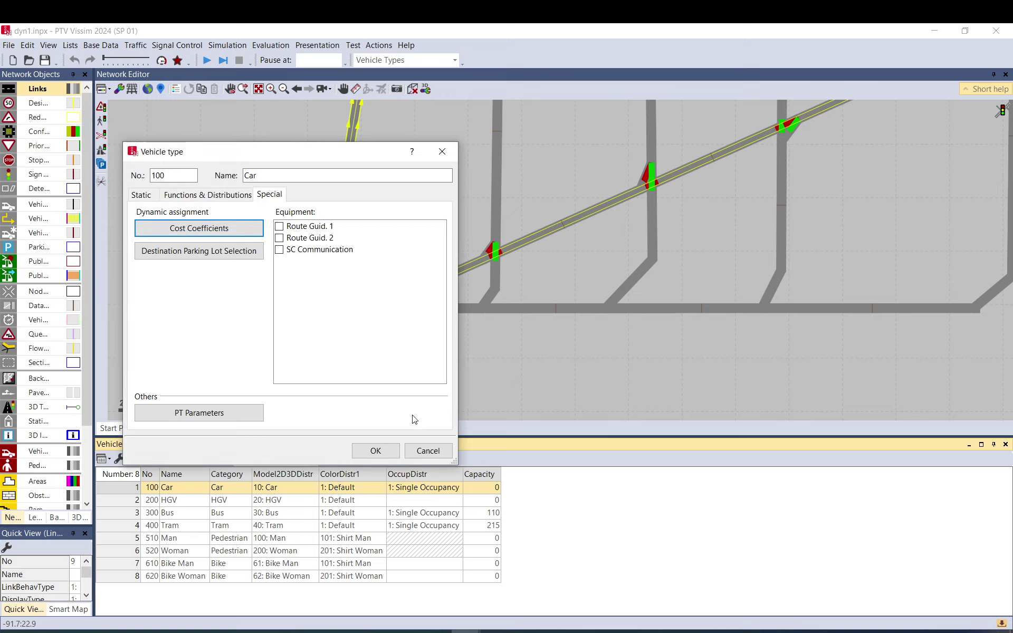
{"action": "left_click", "coordinate": [393, 452]}
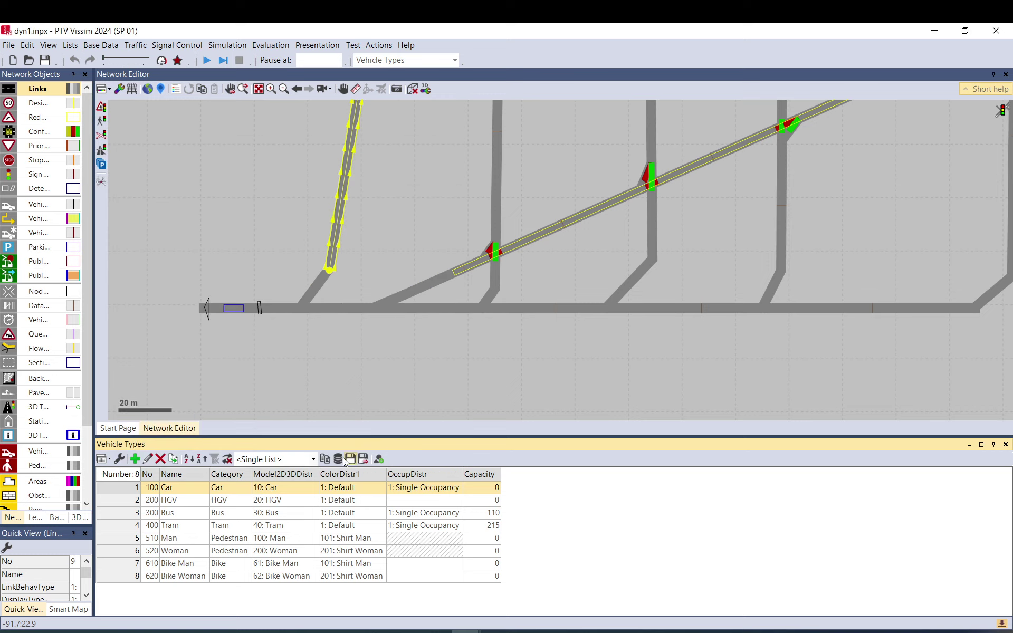
{"action": "double_click", "coordinate": [126, 490]}
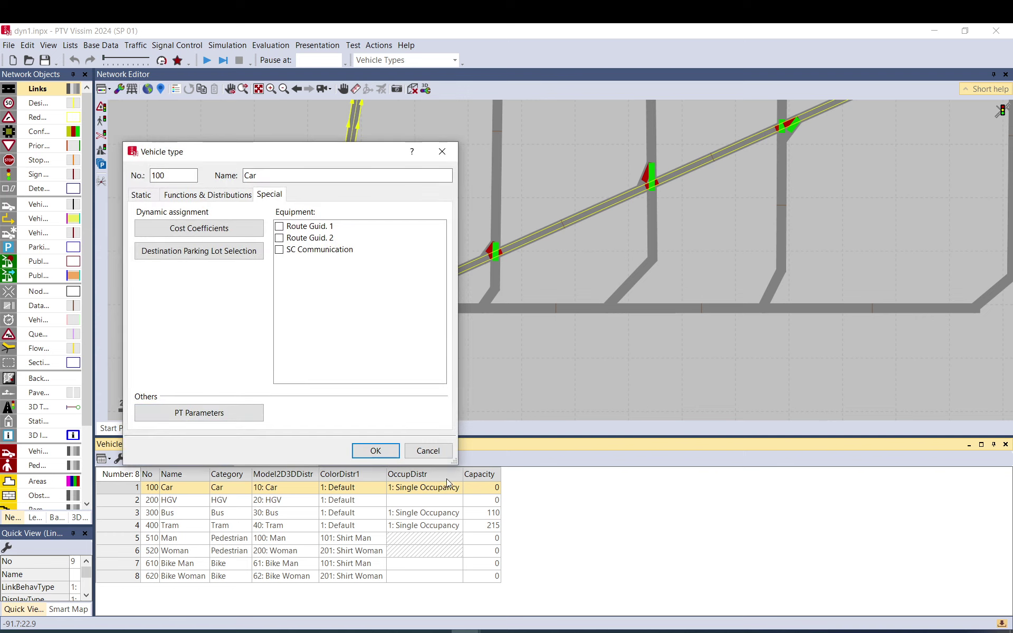
{"action": "left_click", "coordinate": [428, 451]}
{"action": "left_click", "coordinate": [324, 284]}
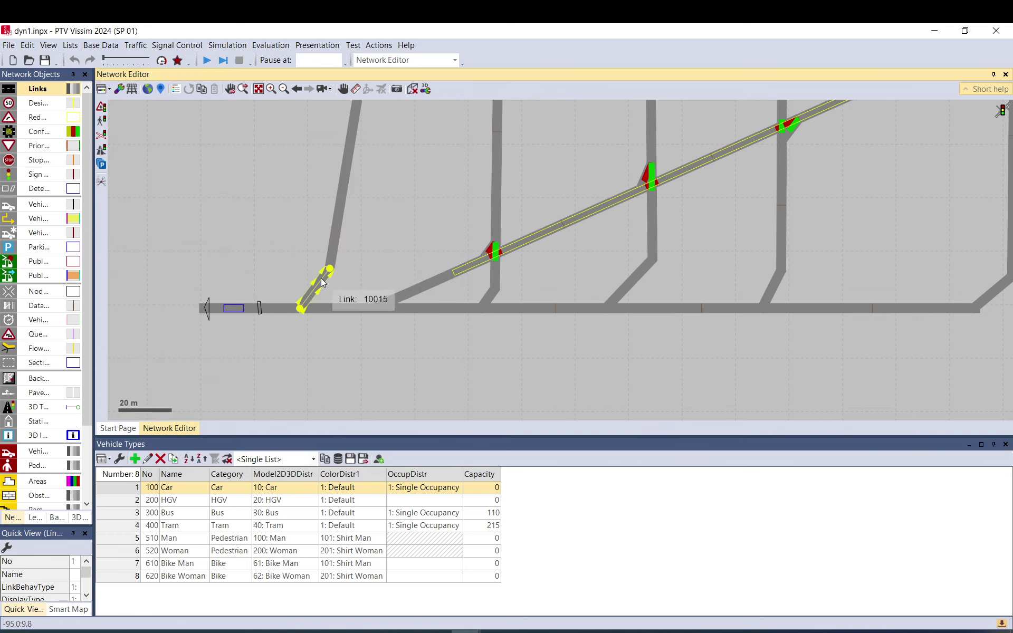
{"action": "double_click", "coordinate": [325, 288]}
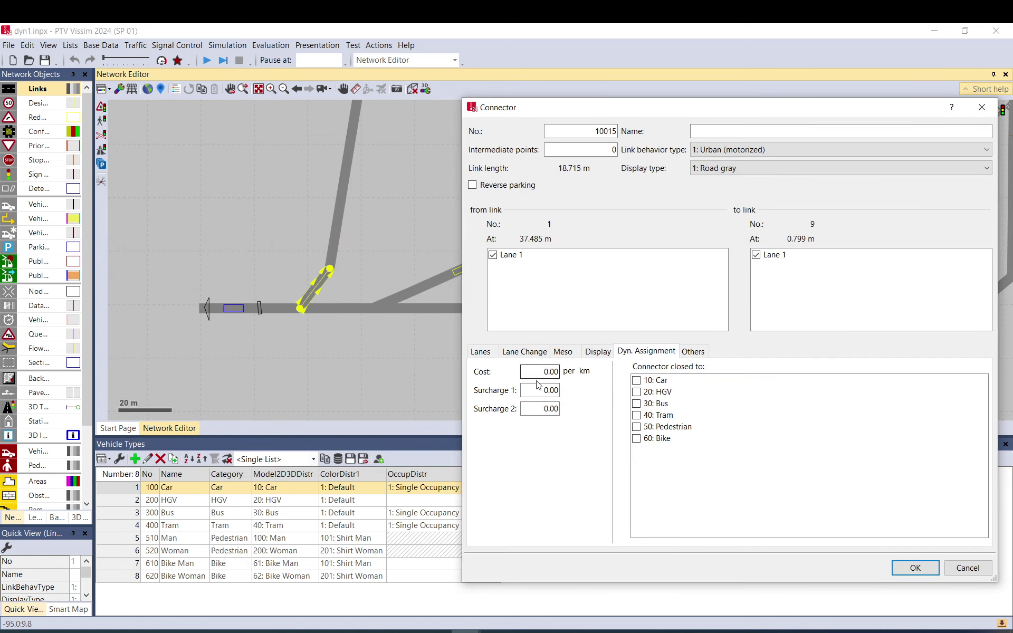
{"action": "key", "text": "Tab"}
{"action": "key", "text": "Tab"}
{"action": "key", "text": "Tab"}
{"action": "left_click", "coordinate": [546, 371]}
{"action": "left_click", "coordinate": [540, 370]}
{"action": "left_click_drag", "start_coordinate": [540, 370], "coordinate": [570, 374]}
{"action": "type", "text": "10"}
{"action": "double_click", "coordinate": [534, 375]}
{"action": "key", "text": "BackSpace"}
{"action": "left_click", "coordinate": [537, 391]}
{"action": "left_click_drag", "start_coordinate": [538, 390], "coordinate": [574, 391]}
{"action": "left_click", "coordinate": [915, 567]}
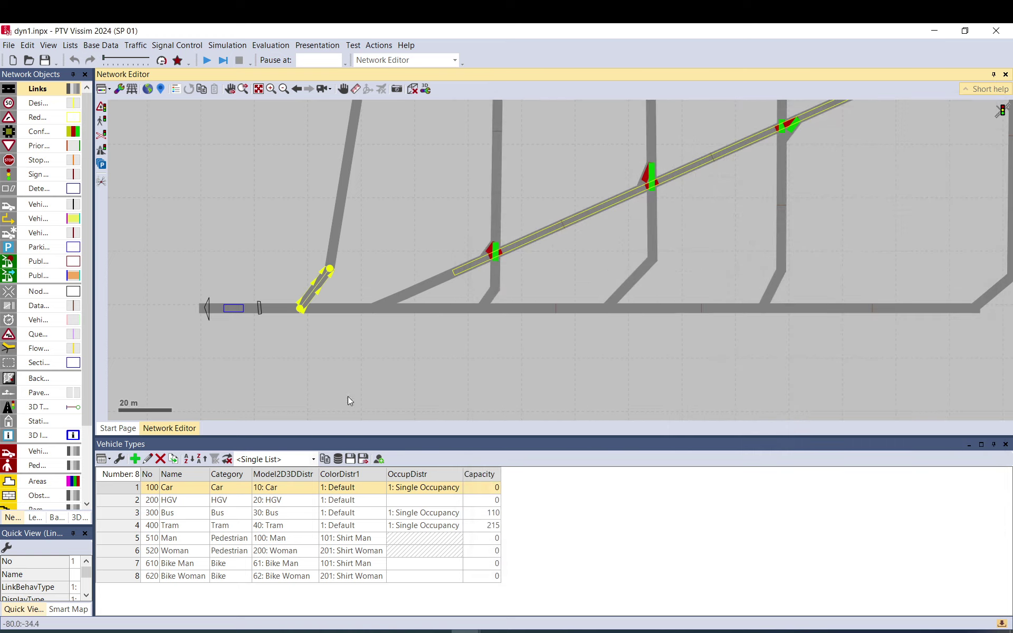
{"action": "double_click", "coordinate": [123, 487]}
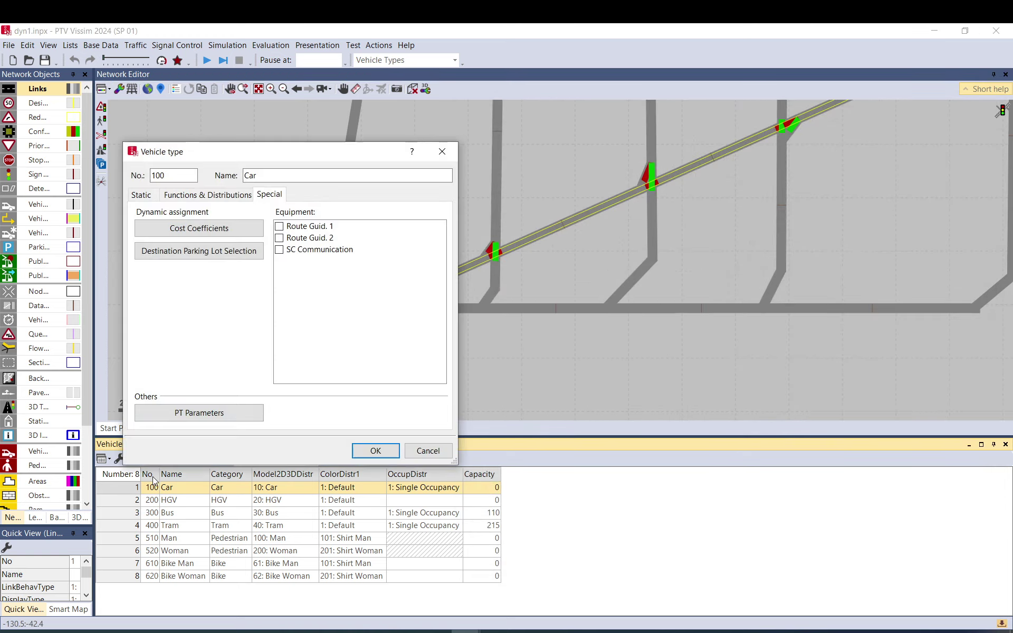
{"action": "left_click", "coordinate": [204, 231]}
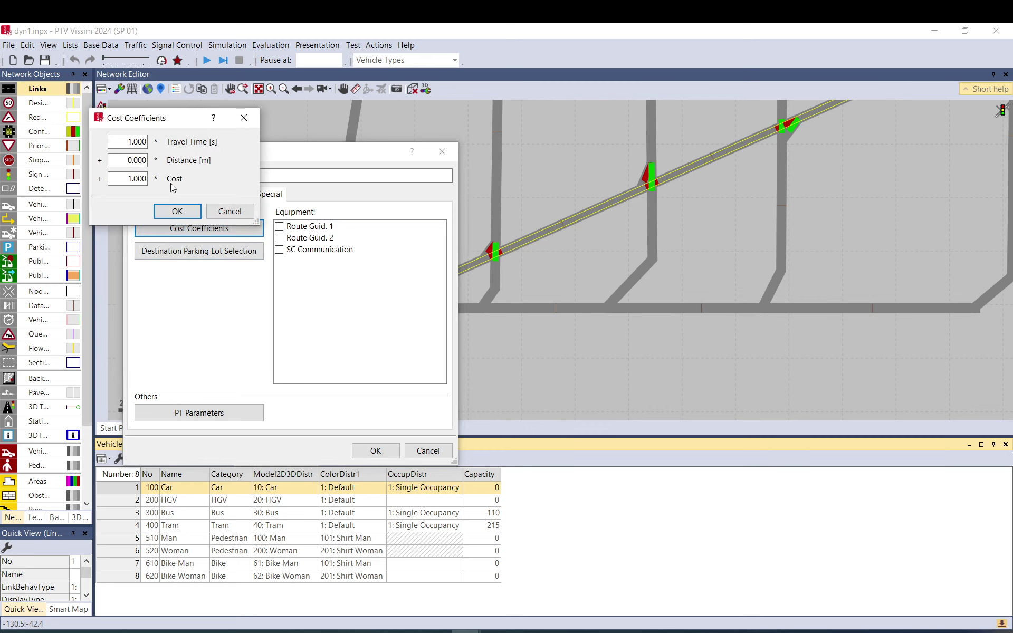
{"action": "double_click", "coordinate": [145, 179]}
{"action": "left_click", "coordinate": [128, 178]}
{"action": "double_click", "coordinate": [128, 178]}
{"action": "left_click", "coordinate": [145, 179]}
{"action": "left_click", "coordinate": [244, 117]}
{"action": "left_click_drag", "start_coordinate": [278, 158], "coordinate": [618, 171]}
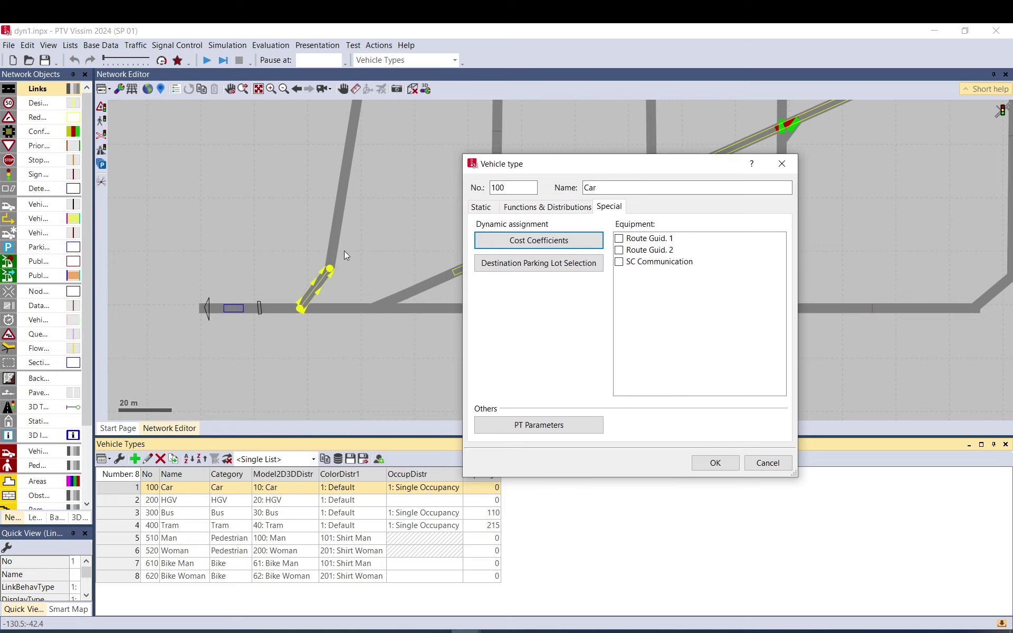
{"action": "left_click", "coordinate": [533, 241]}
{"action": "key", "text": "Tab"}
{"action": "key", "text": "Tab"}
{"action": "type", "text": "2"}
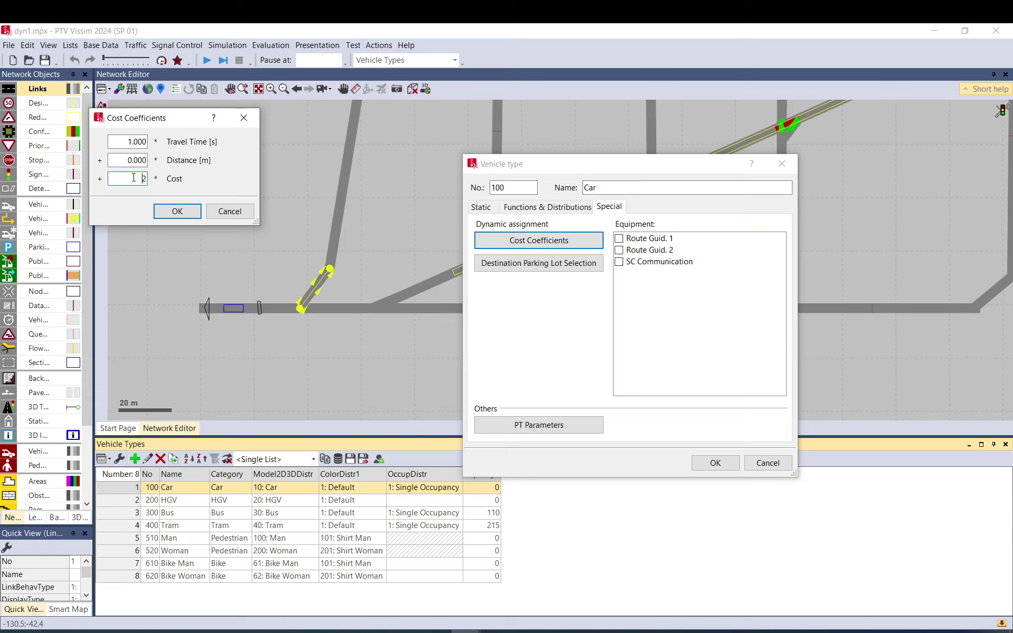
{"action": "left_click", "coordinate": [178, 210]}
{"action": "left_click", "coordinate": [695, 461]}
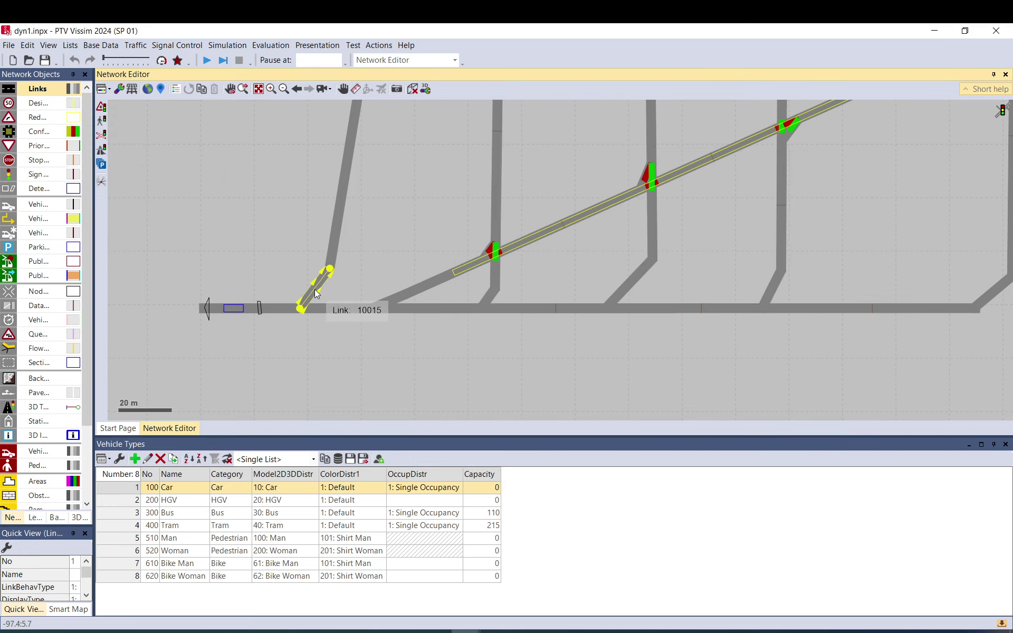
{"action": "double_click", "coordinate": [322, 292]}
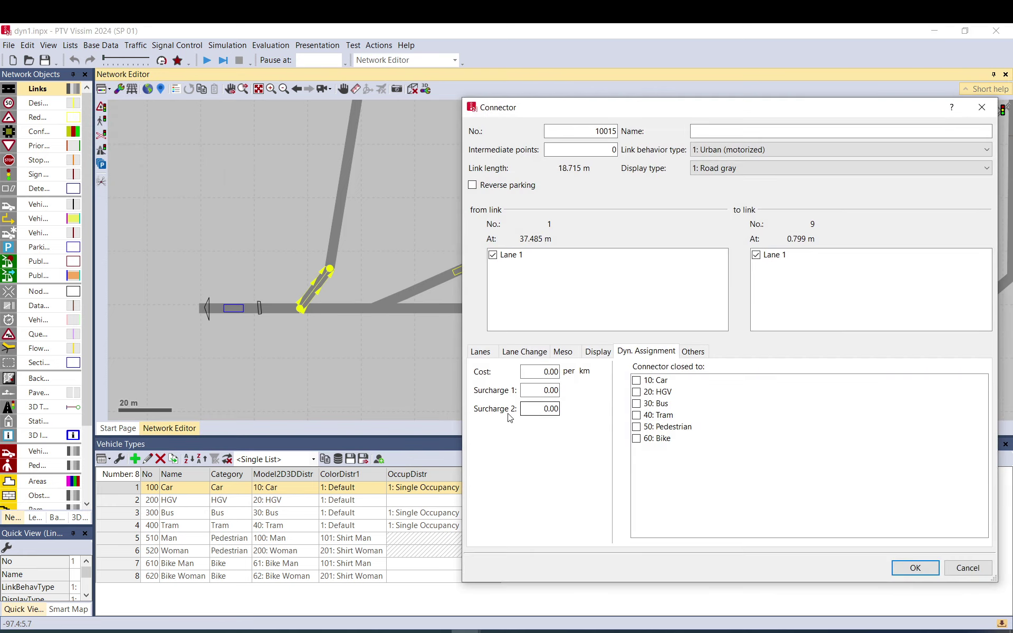
{"action": "left_click_drag", "start_coordinate": [535, 411], "coordinate": [555, 413]}
{"action": "left_click", "coordinate": [955, 570]}
{"action": "left_click", "coordinate": [121, 489]}
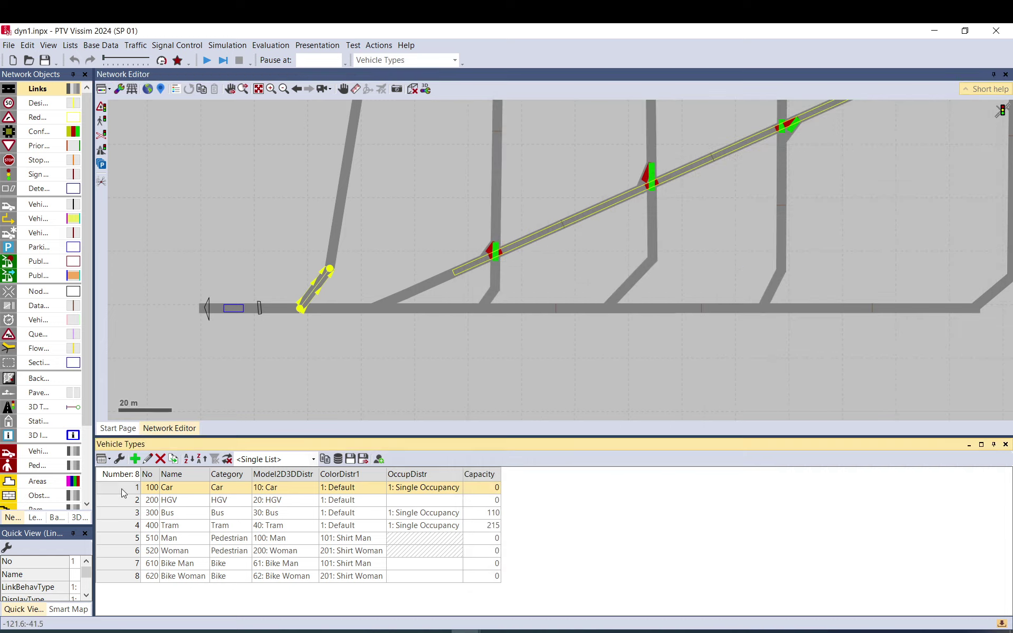
{"action": "left_click", "coordinate": [538, 240]}
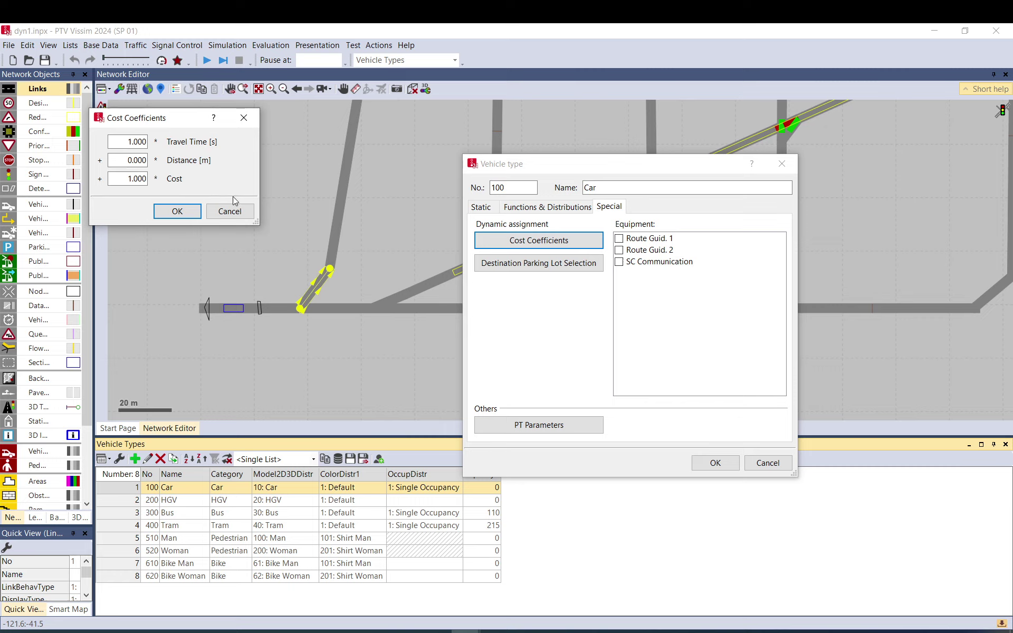
{"action": "left_click", "coordinate": [764, 464]}
{"action": "left_click_drag", "start_coordinate": [127, 180], "coordinate": [151, 181]}
{"action": "type", "text": "0"}
{"action": "left_click", "coordinate": [227, 211]}
{"action": "left_click", "coordinate": [766, 463]}
{"action": "left_click", "coordinate": [433, 304]}
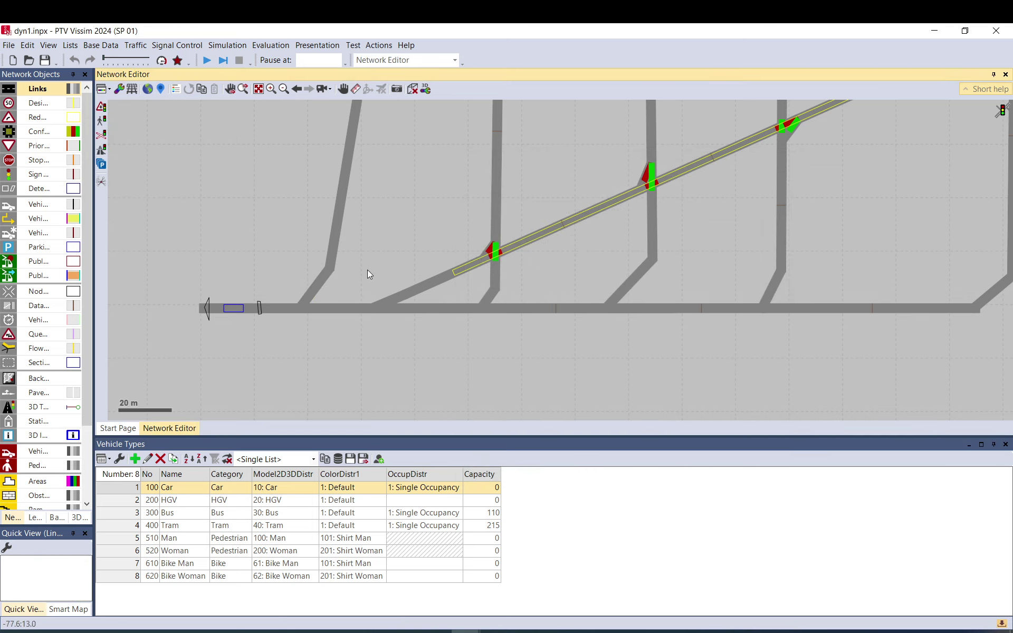
{"action": "left_click", "coordinate": [320, 291]}
{"action": "double_click", "coordinate": [341, 311]}
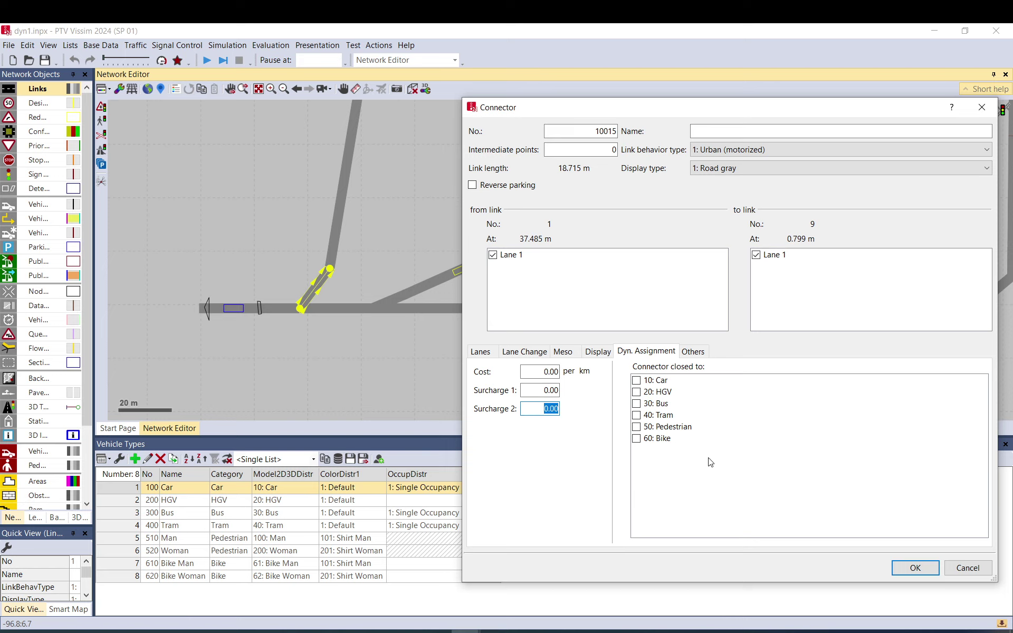
{"action": "left_click", "coordinate": [916, 567]}
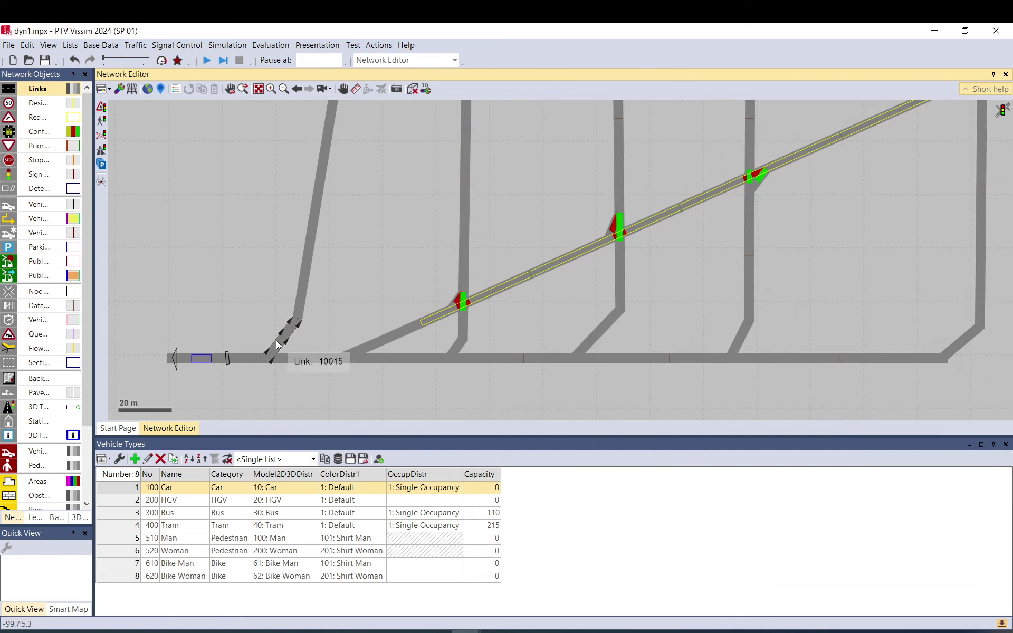
{"action": "scroll", "coordinate": [278, 345], "scroll_direction": "down", "scroll_amount": 2}
{"action": "left_click", "coordinate": [275, 348]}
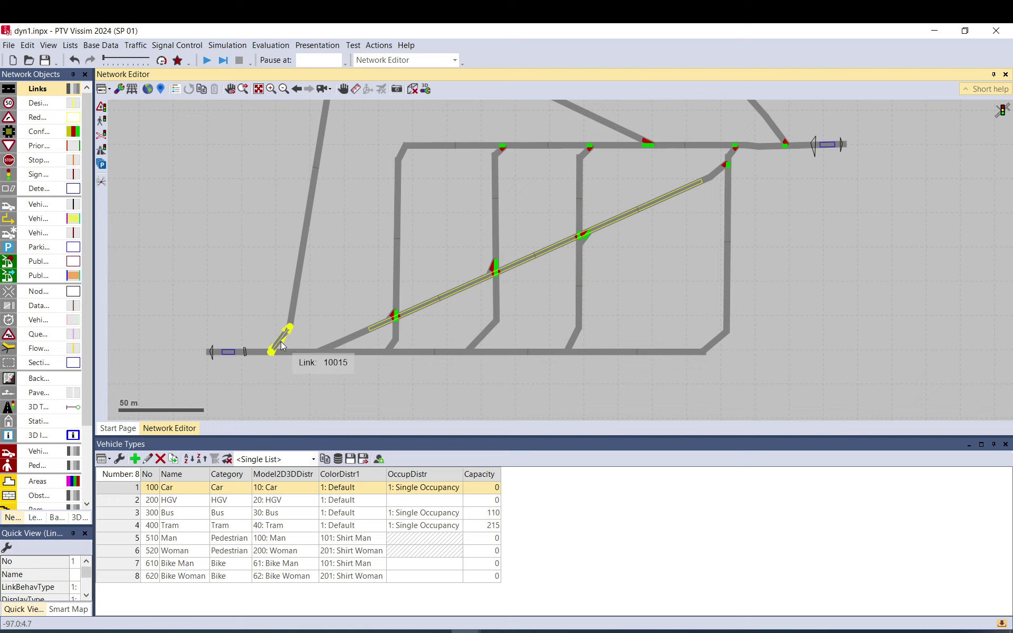
{"action": "scroll", "coordinate": [284, 344], "scroll_direction": "down", "scroll_amount": 2}
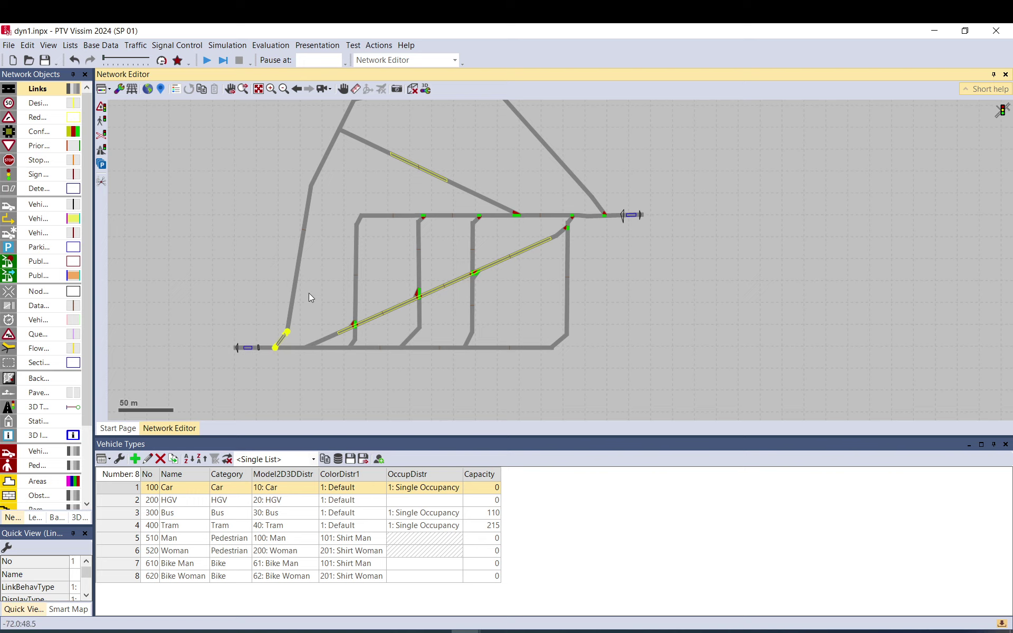
{"action": "double_click", "coordinate": [125, 486]}
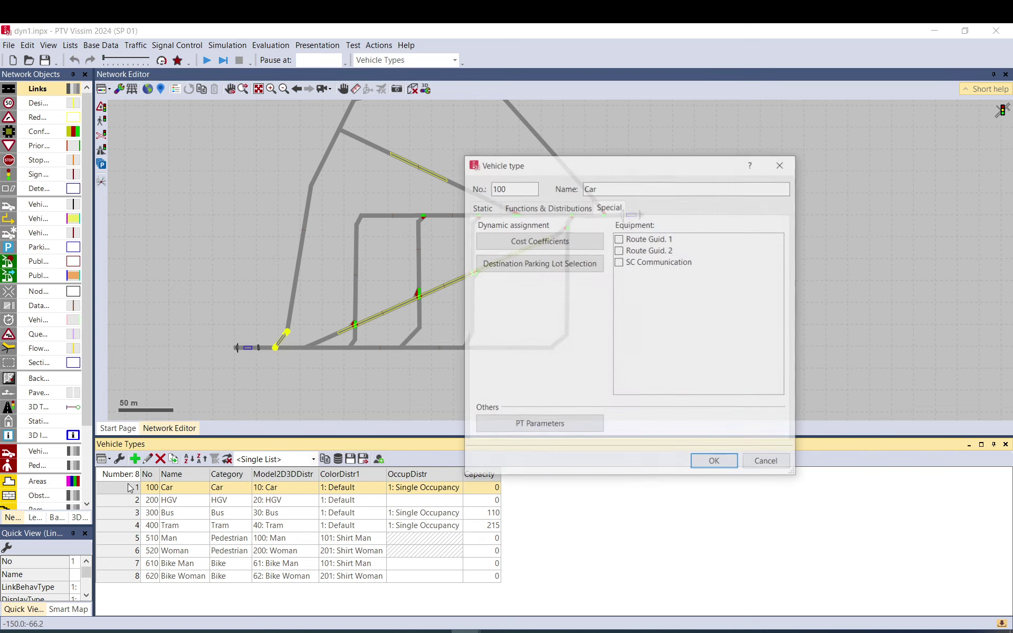
{"action": "left_click", "coordinate": [538, 240]}
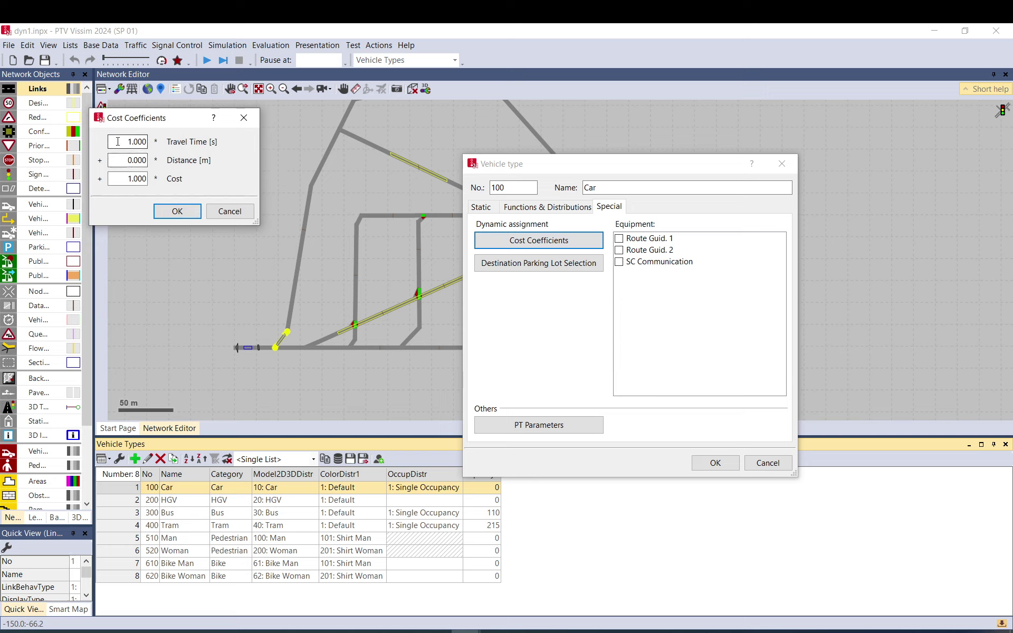
{"action": "left_click_drag", "start_coordinate": [118, 142], "coordinate": [163, 140]}
{"action": "left_click", "coordinate": [228, 210]}
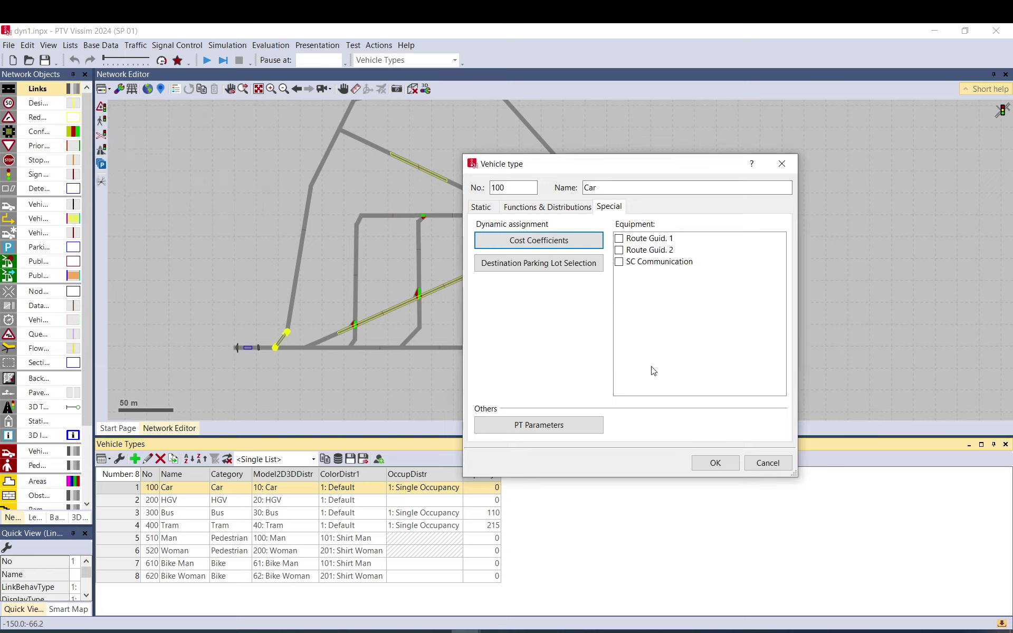
{"action": "left_click", "coordinate": [766, 463]}
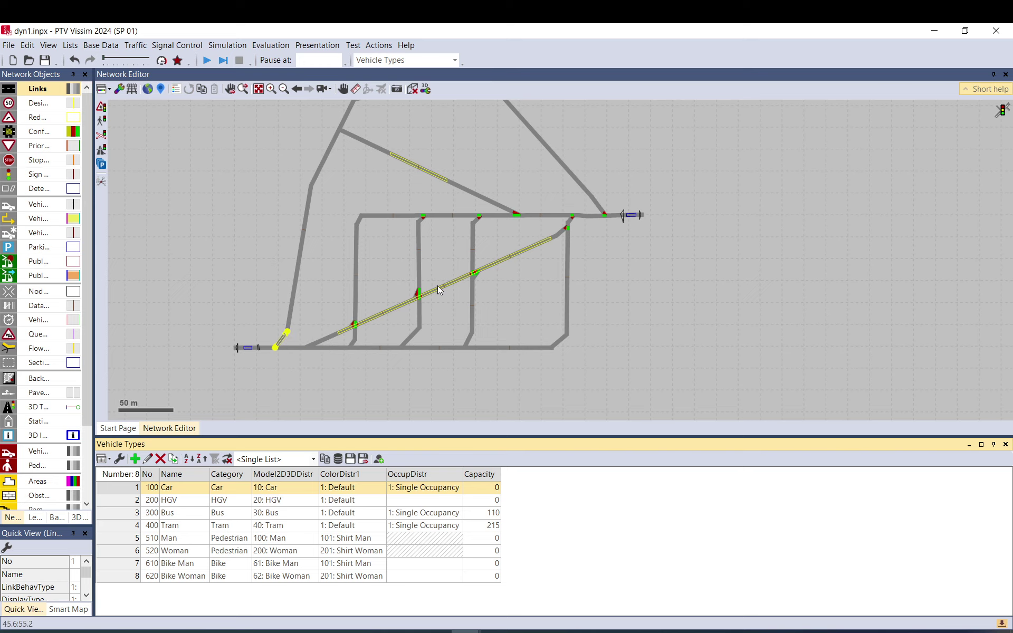
Set connector 10015's Surcharge 2 to 0, then review connector 10000 and select link 5.
{"action": "double_click", "coordinate": [284, 341]}
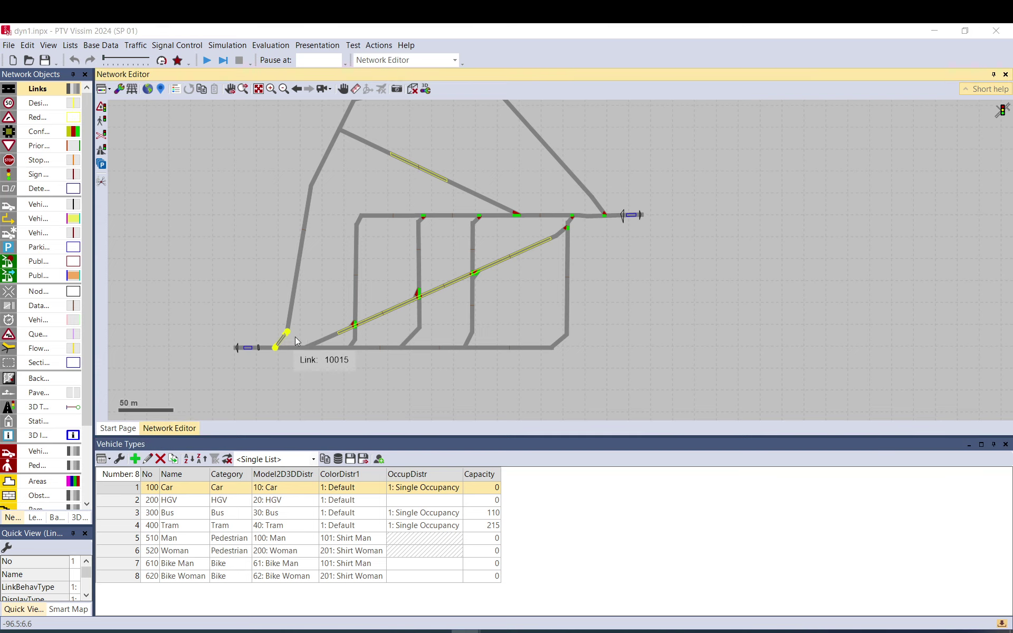
{"action": "key", "text": "Tab"}
{"action": "key", "text": "Tab"}
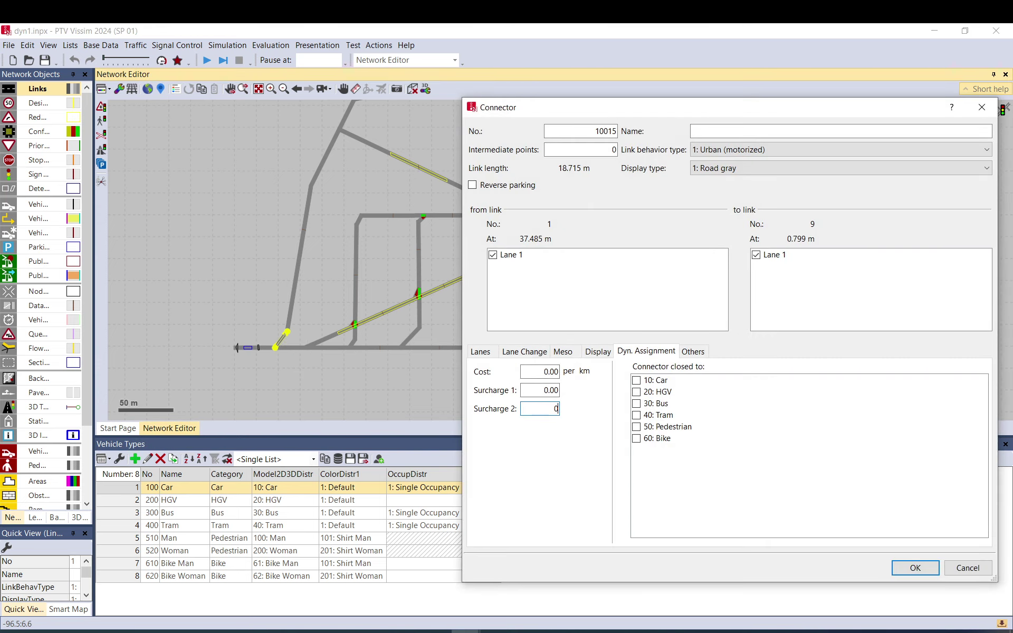
{"action": "type", "text": "0"}
{"action": "left_click", "coordinate": [929, 564]}
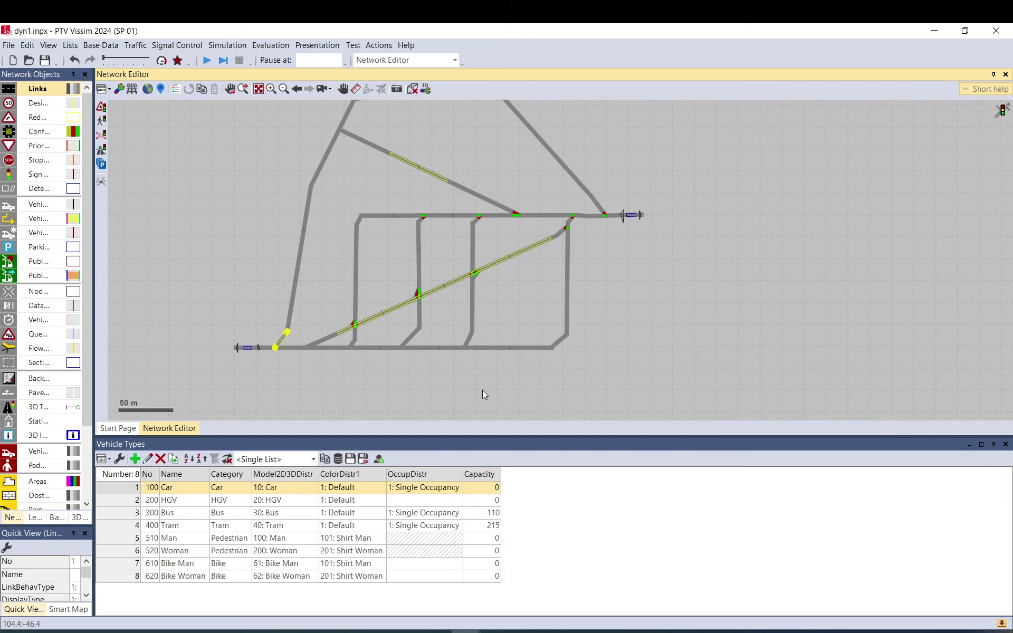
{"action": "double_click", "coordinate": [313, 348]}
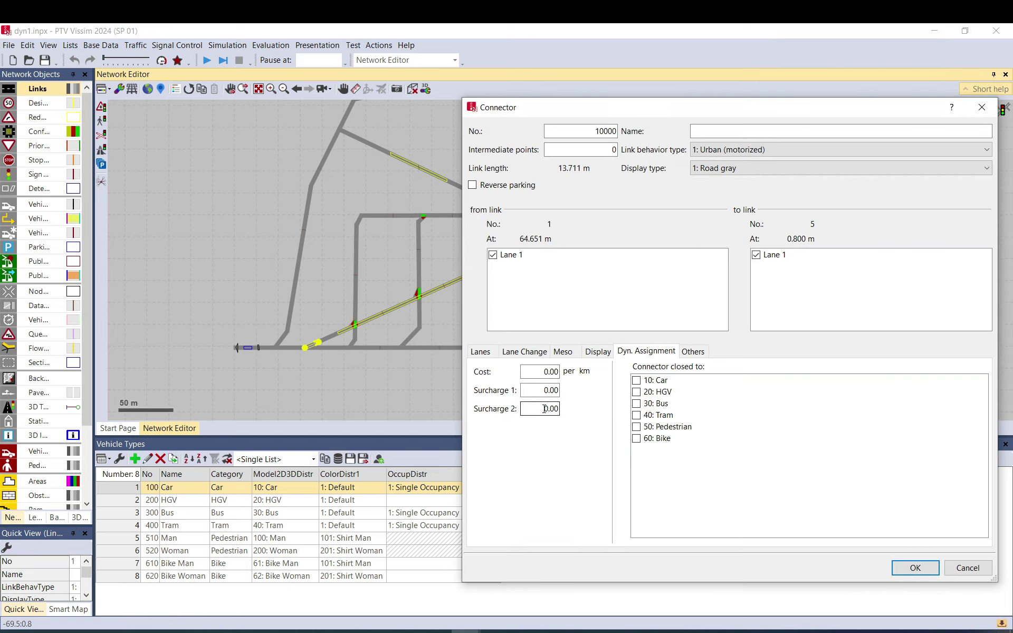
{"action": "left_click", "coordinate": [913, 568]}
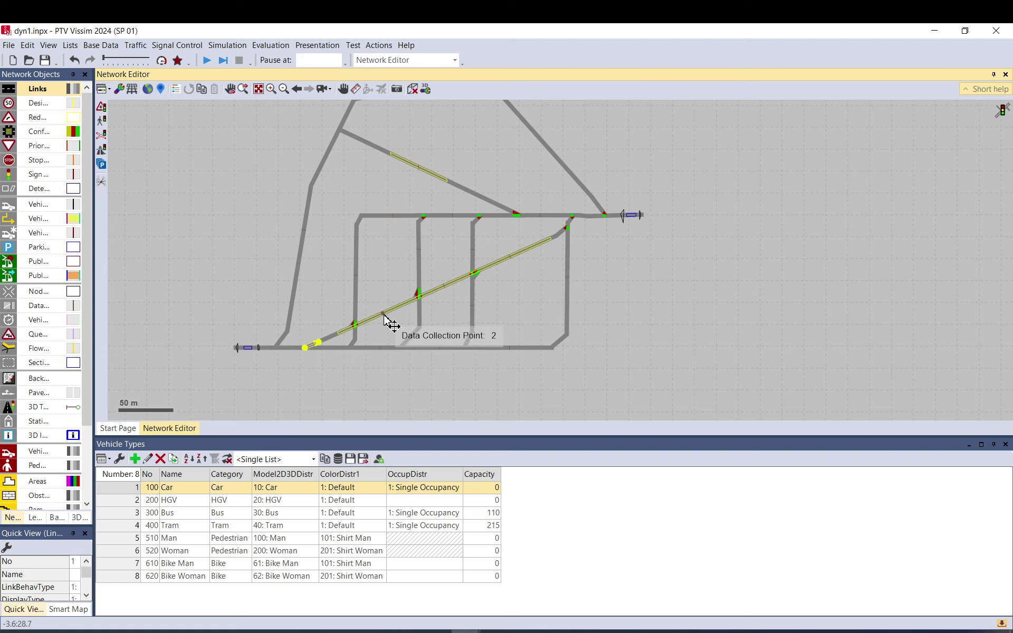
{"action": "left_click", "coordinate": [328, 343]}
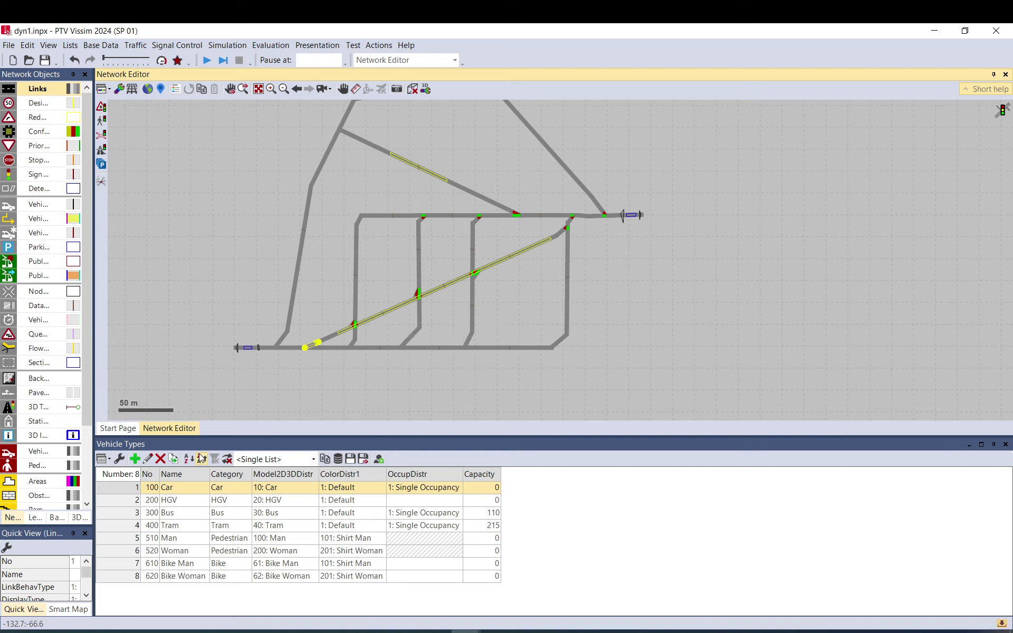
{"action": "double_click", "coordinate": [121, 488]}
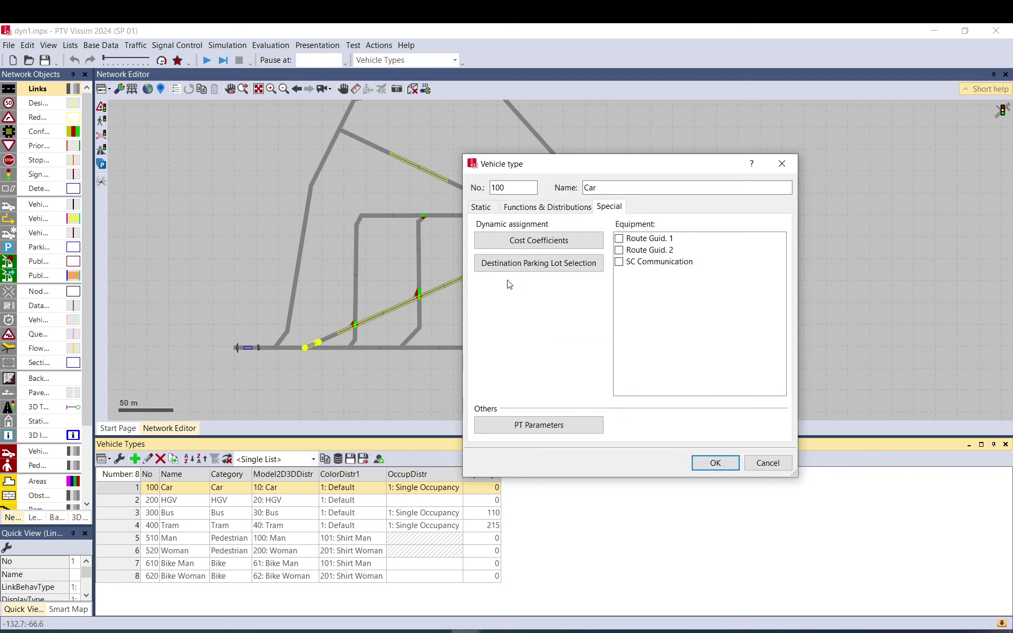
{"action": "left_click", "coordinate": [530, 241]}
{"action": "left_click", "coordinate": [125, 143]}
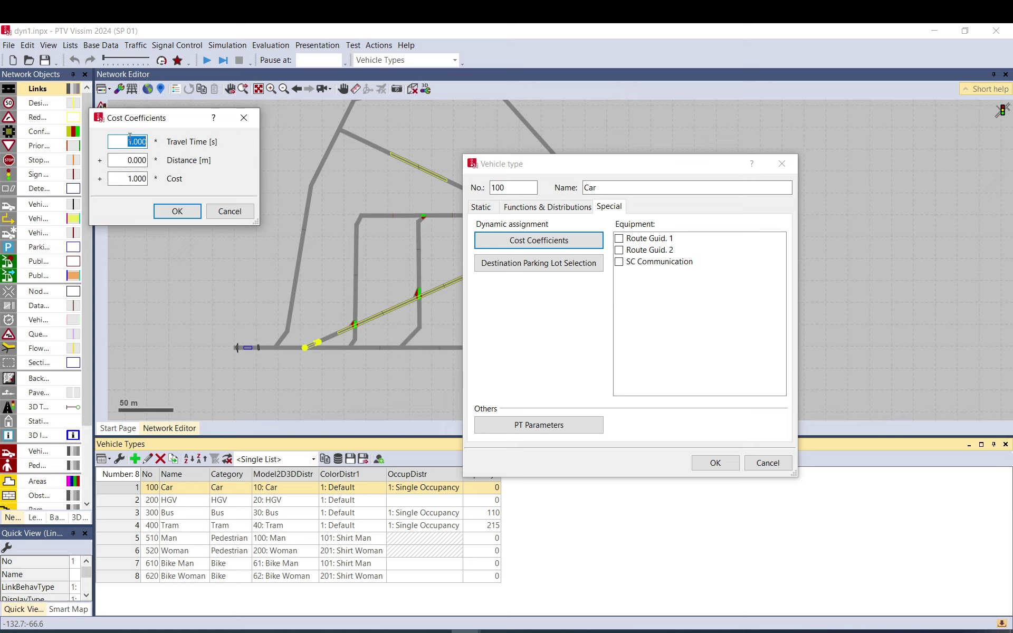
{"action": "left_click", "coordinate": [767, 463]}
{"action": "left_click", "coordinate": [229, 211]}
{"action": "left_click", "coordinate": [768, 463]}
{"action": "left_click", "coordinate": [286, 279]}
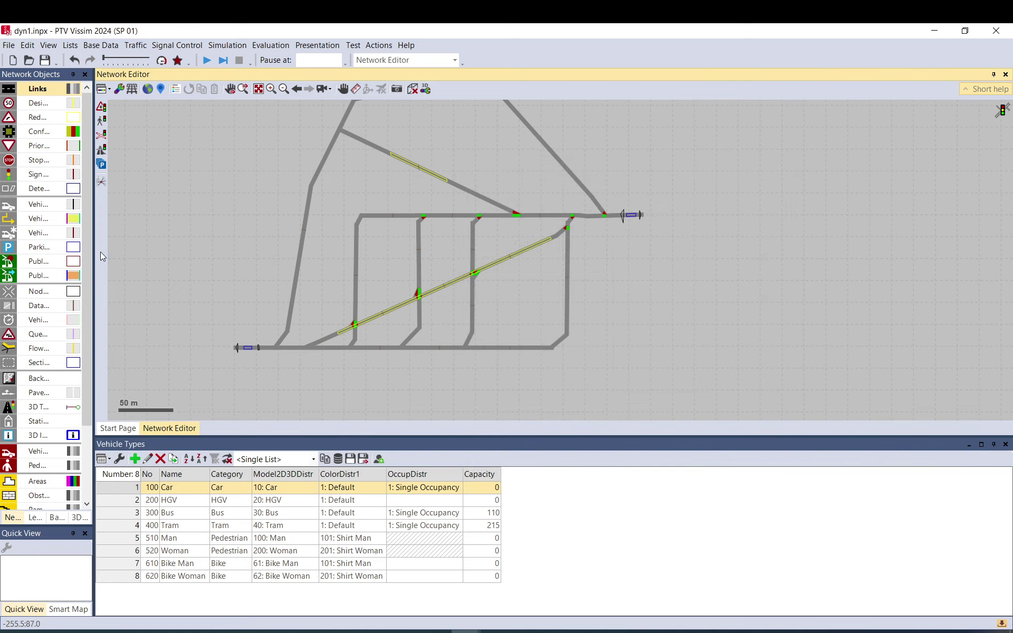
Widen the Network Objects list, switch to Nodes, and place the first node polygon corner.
{"action": "left_click_drag", "start_coordinate": [99, 252], "coordinate": [135, 253]}
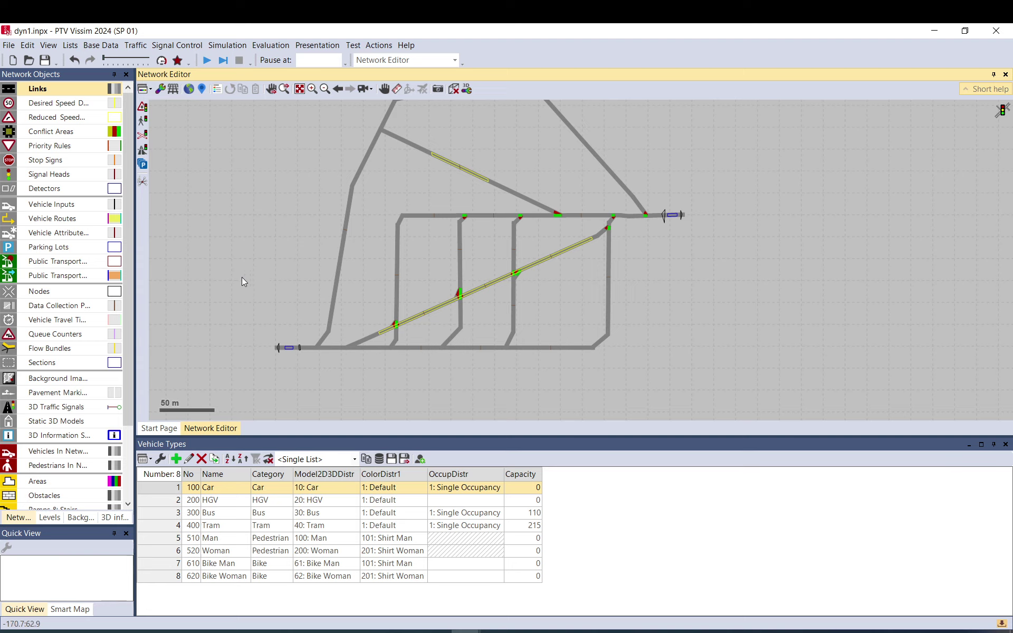
{"action": "left_click", "coordinate": [84, 291]}
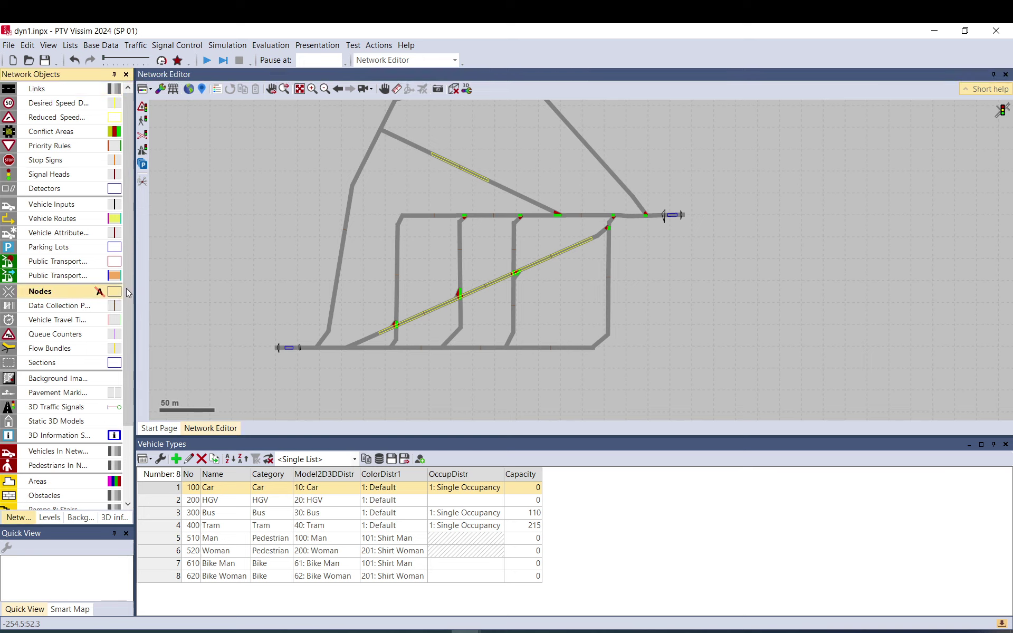
{"action": "left_click", "coordinate": [325, 201]}
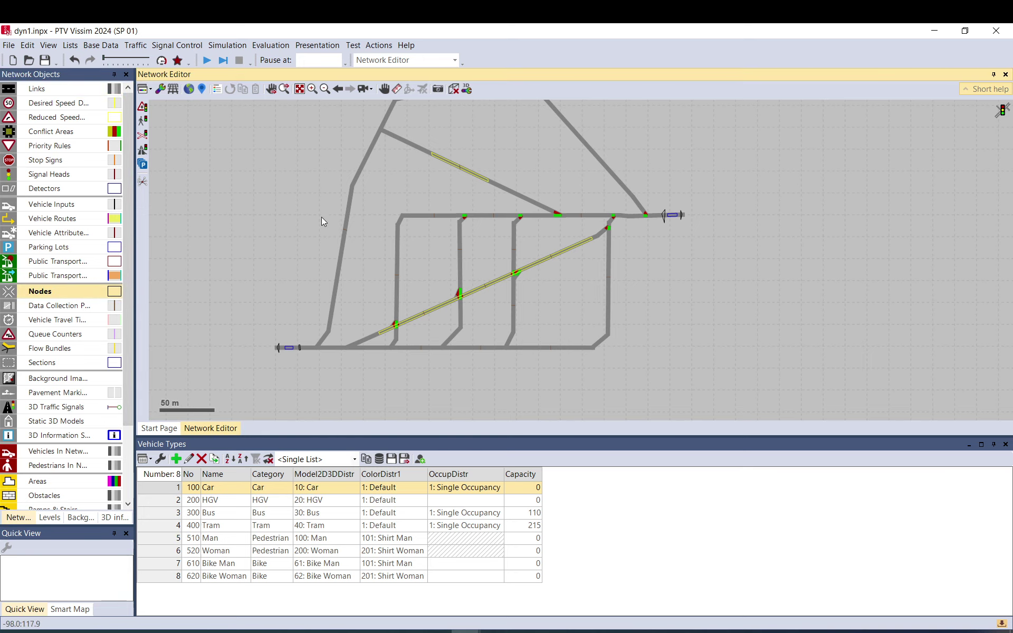
{"action": "left_click", "coordinate": [310, 256]}
Finish node 5's polygon over the upper junctions and confirm it.
{"action": "left_click", "coordinate": [663, 263]}
{"action": "double_click", "coordinate": [615, 202]}
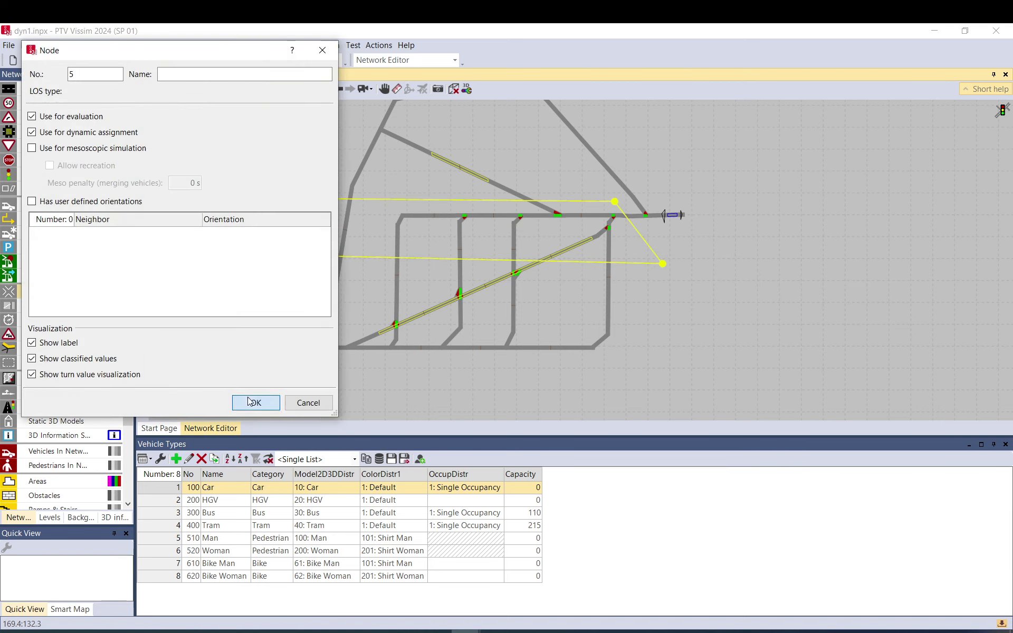
{"action": "left_click", "coordinate": [250, 402]}
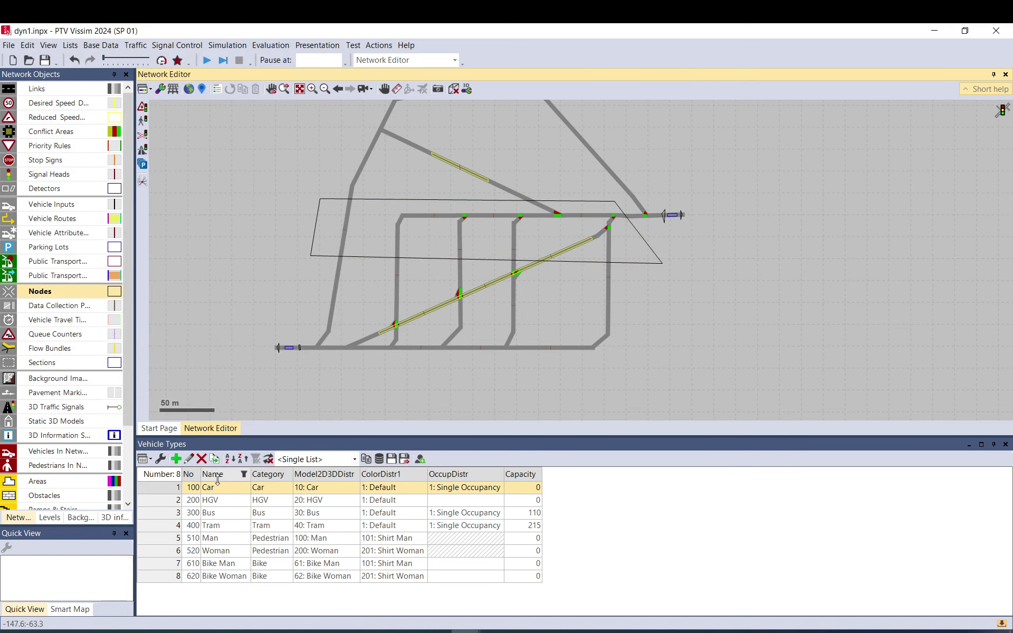
Show the Dynamic Assignment Edges list.
{"action": "left_click", "coordinate": [136, 46]}
{"action": "mouse_move", "coordinate": [113, 110]}
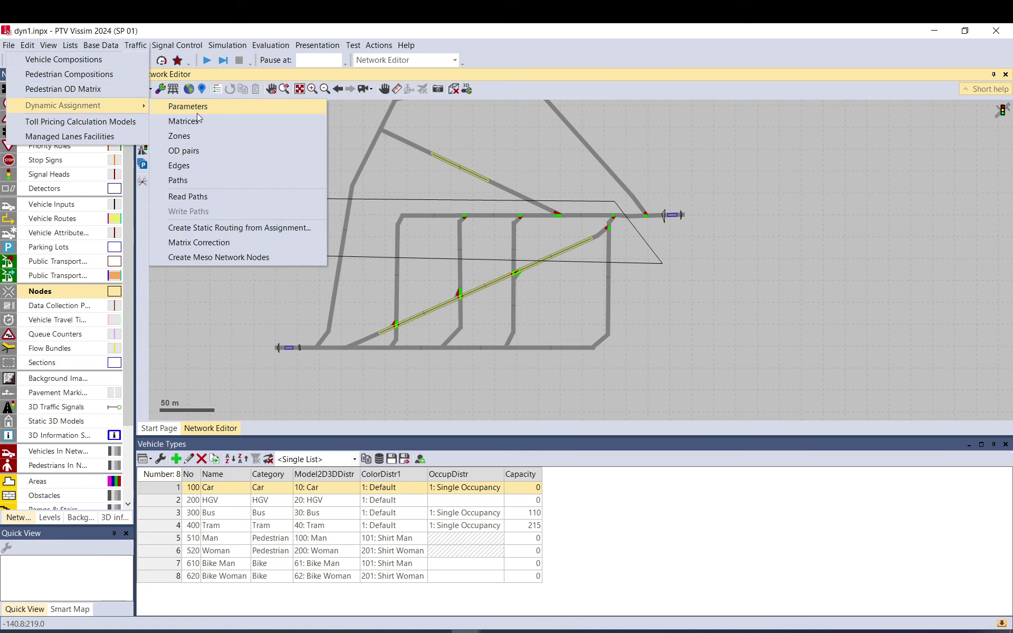
{"action": "left_click", "coordinate": [202, 165]}
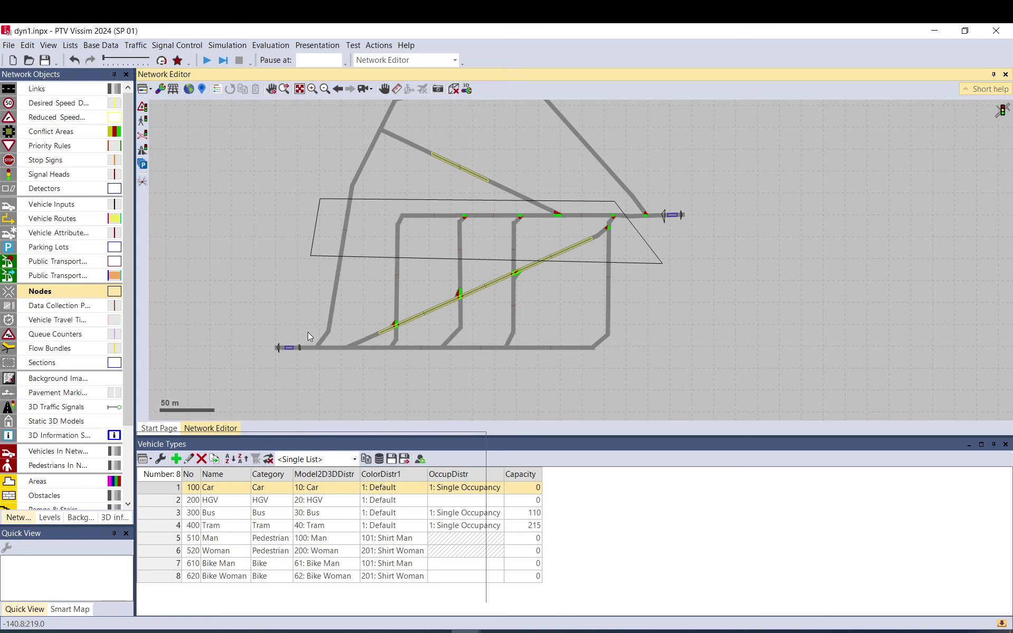
Create the Dynamic Assignment graph from the Edges list, ignoring the warnings.
{"action": "right_click", "coordinate": [215, 495]}
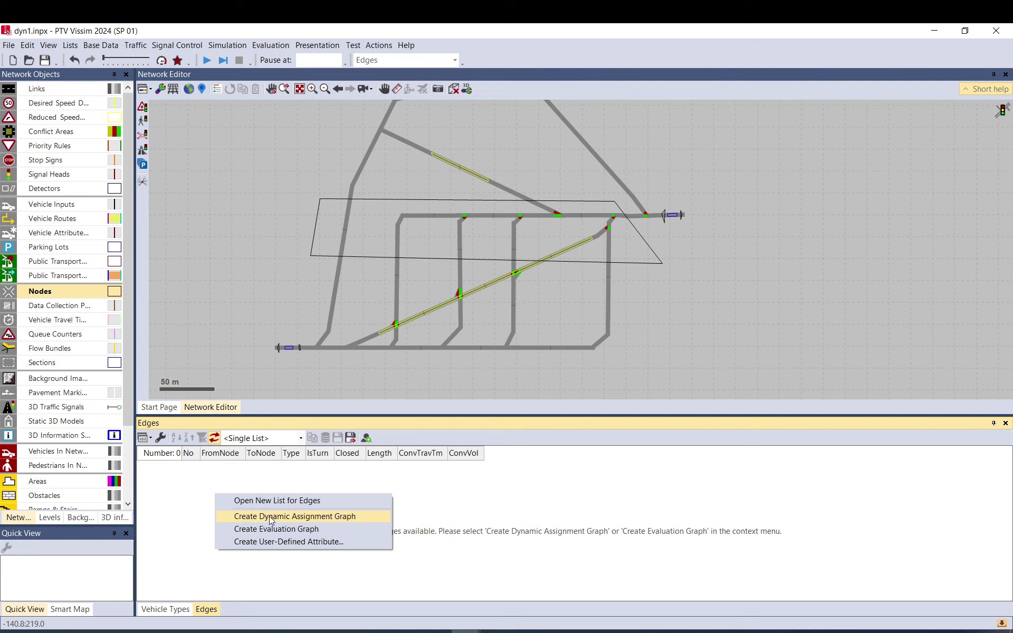
{"action": "left_click", "coordinate": [353, 516]}
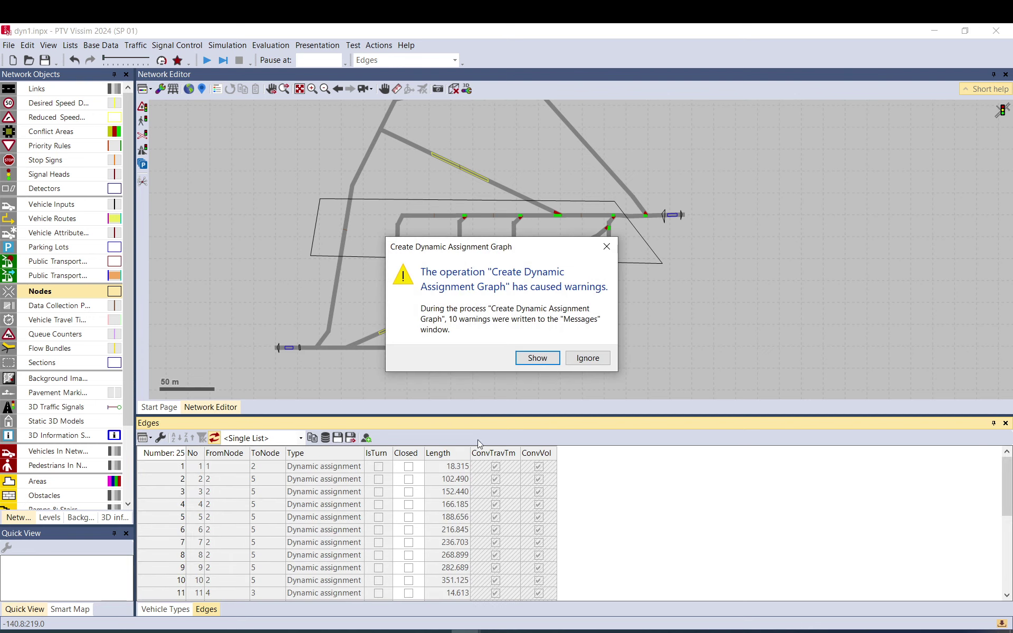
{"action": "left_click", "coordinate": [579, 361]}
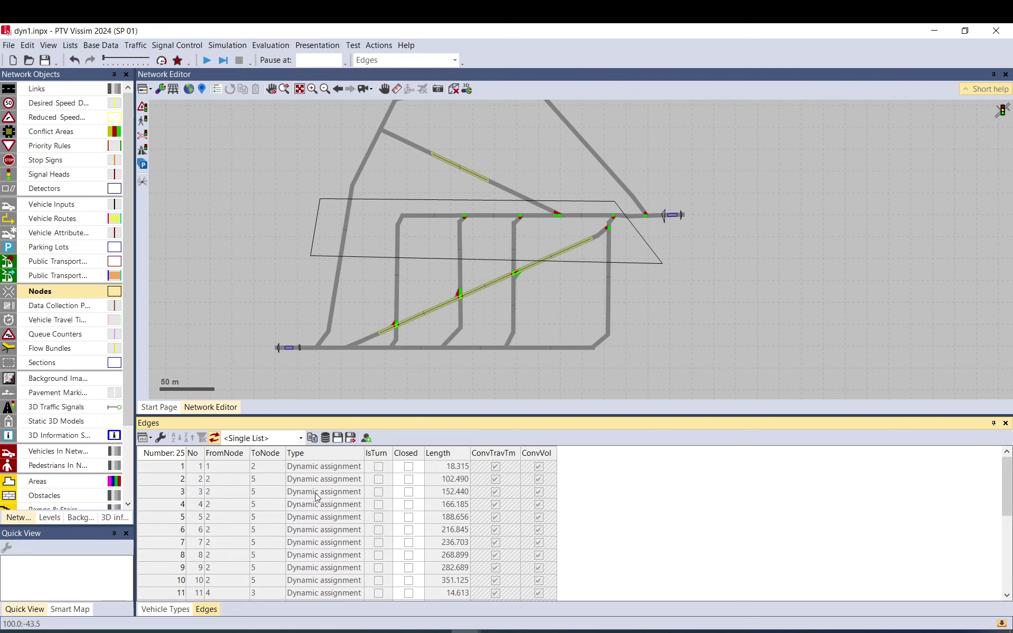
Browse the 25 generated edges and mark edge 20 as Closed.
{"action": "left_click", "coordinate": [176, 468]}
{"action": "key", "text": "Down"}
{"action": "key", "text": "Down"}
{"action": "key", "text": "Down"}
{"action": "key", "text": "Down"}
{"action": "key", "text": "Down"}
{"action": "key", "text": "Down"}
{"action": "key", "text": "Down"}
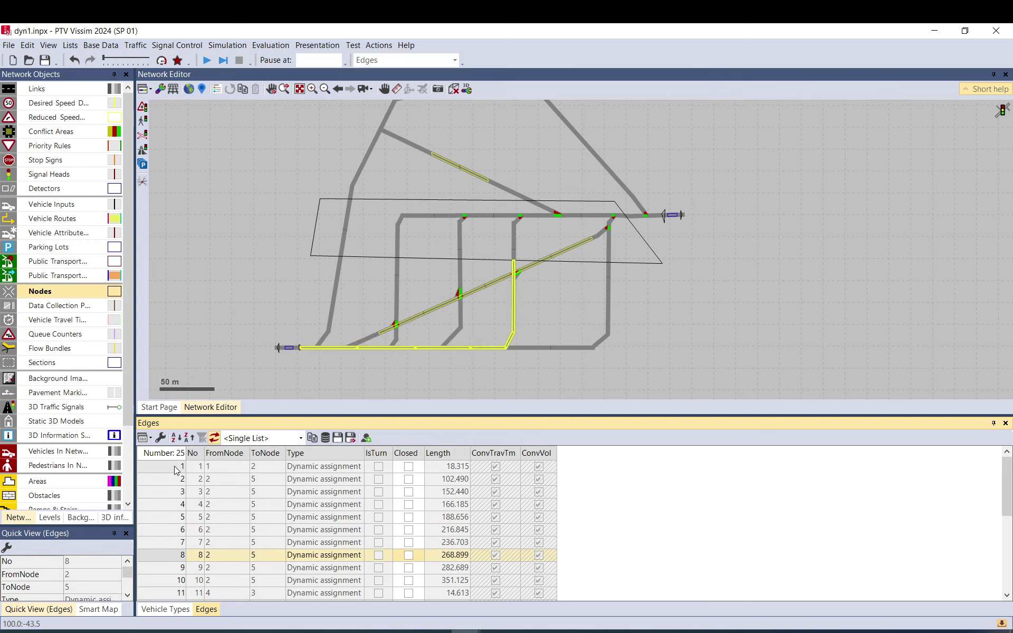
{"action": "key", "text": "Up"}
{"action": "key", "text": "Up"}
{"action": "key", "text": "Up"}
{"action": "key", "text": "Up"}
{"action": "key", "text": "Up"}
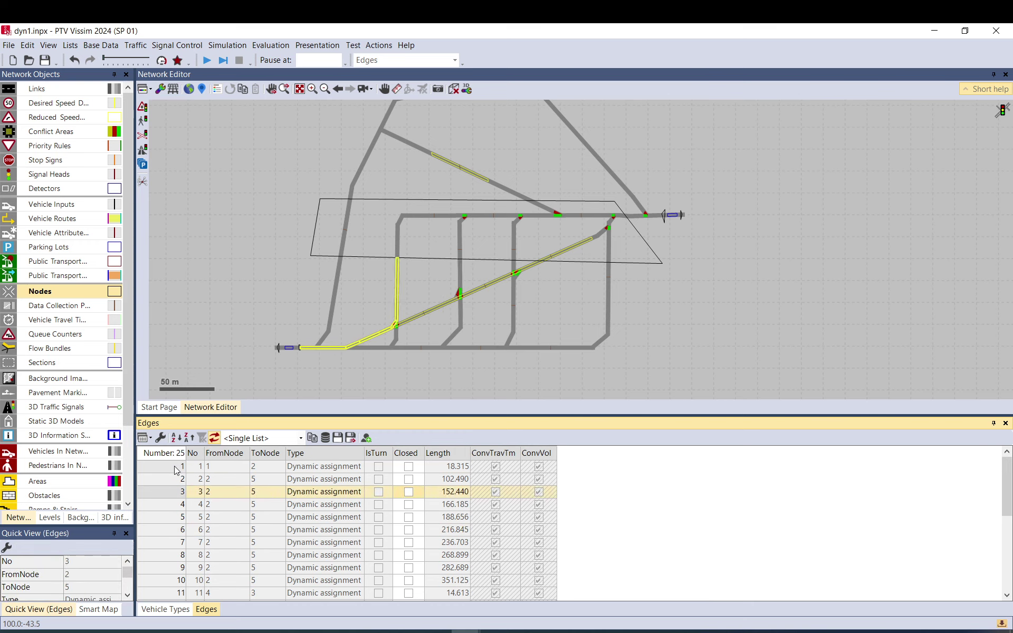
{"action": "key", "text": "Up"}
{"action": "key", "text": "Up"}
{"action": "key", "text": "Down"}
{"action": "key", "text": "Down"}
{"action": "key", "text": "Down"}
{"action": "key", "text": "Down"}
{"action": "key", "text": "Down"}
{"action": "key", "text": "Down"}
{"action": "key", "text": "Down"}
{"action": "key", "text": "Down"}
{"action": "key", "text": "Down"}
{"action": "key", "text": "Down"}
{"action": "key", "text": "Down"}
{"action": "key", "text": "Down"}
{"action": "key", "text": "Down"}
{"action": "key", "text": "Down"}
{"action": "key", "text": "Down"}
{"action": "key", "text": "Down"}
{"action": "key", "text": "Down"}
{"action": "key", "text": "Down"}
{"action": "key", "text": "Down"}
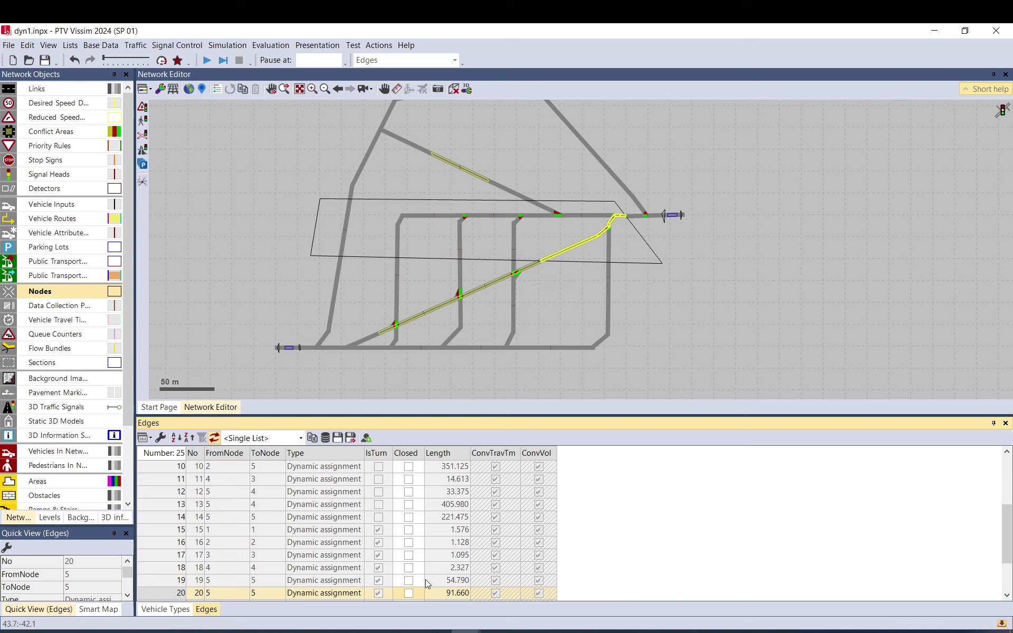
{"action": "left_click", "coordinate": [408, 593]}
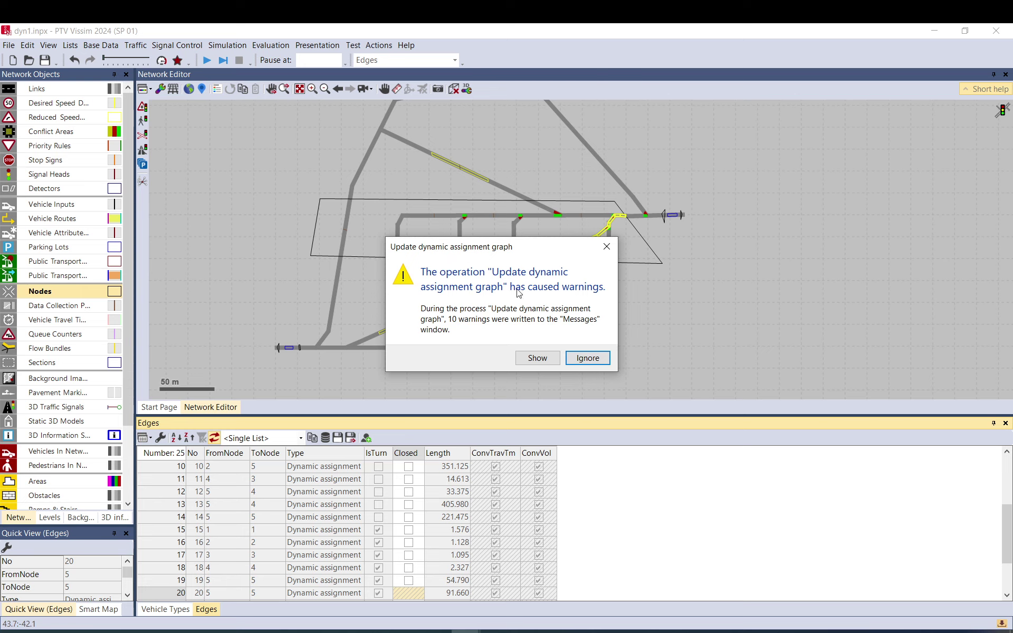
Ignore the update warning, check the Dynamic Assignment Files settings unchanged, and reselect edge 20.
{"action": "left_click", "coordinate": [608, 362]}
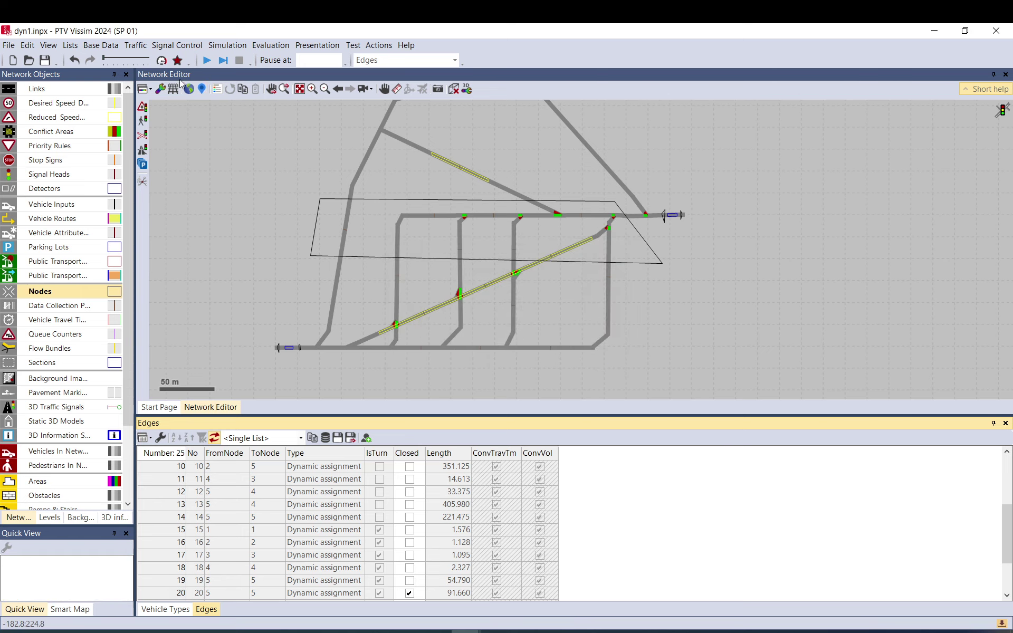
{"action": "left_click", "coordinate": [142, 47]}
{"action": "mouse_move", "coordinate": [121, 105]}
{"action": "left_click", "coordinate": [177, 104]}
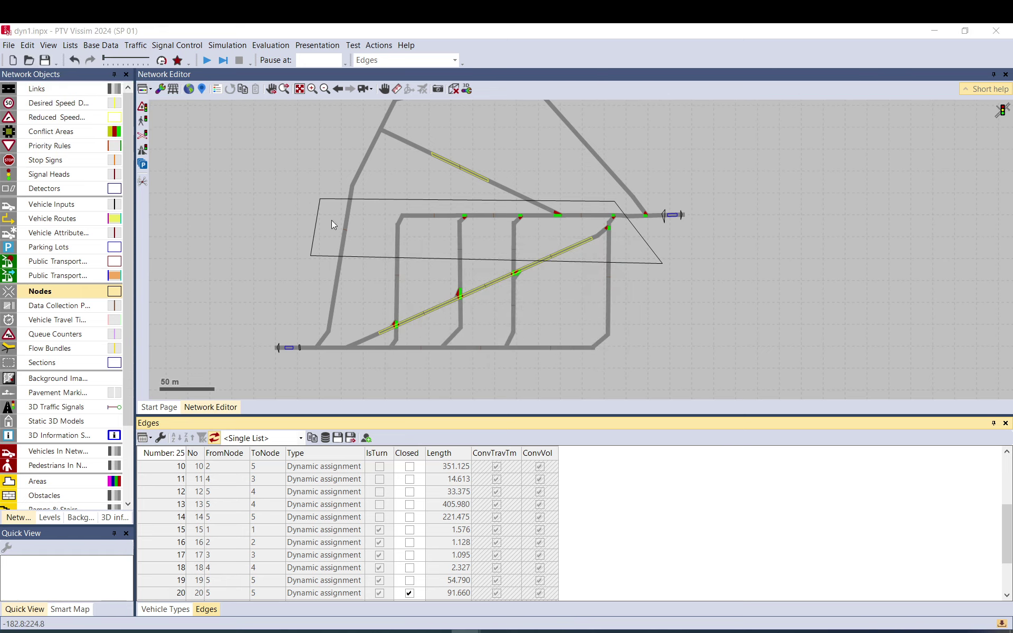
{"action": "left_click", "coordinate": [447, 137]}
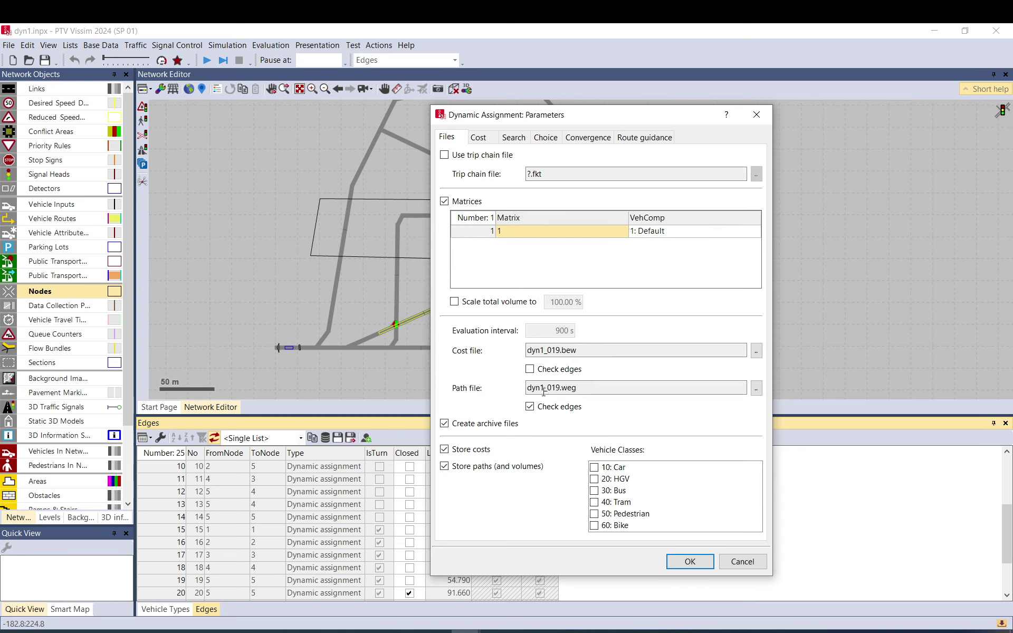
{"action": "left_click", "coordinate": [741, 561]}
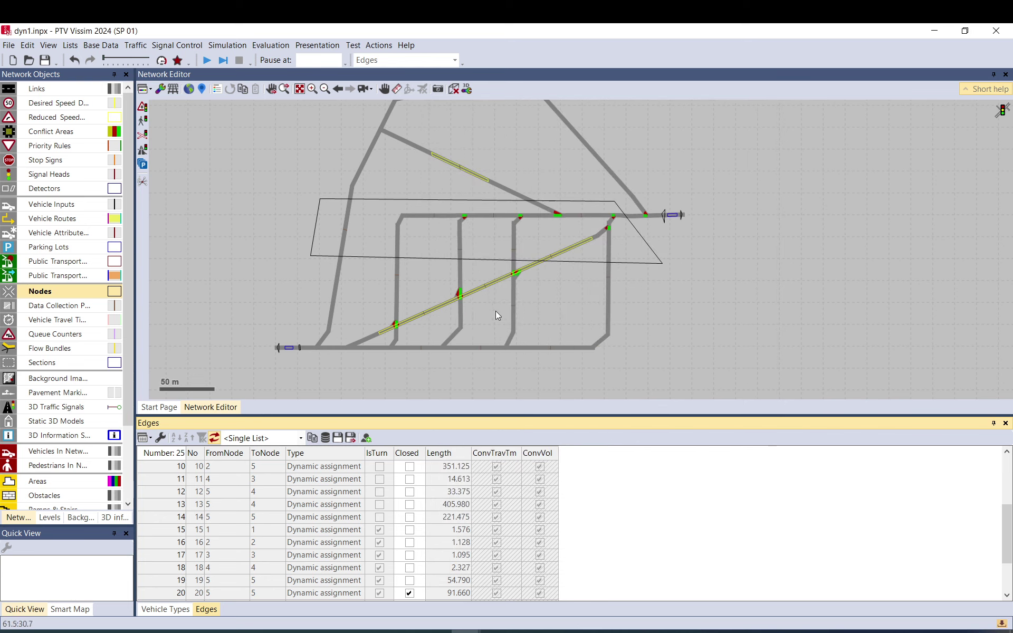
{"action": "left_click", "coordinate": [454, 593]}
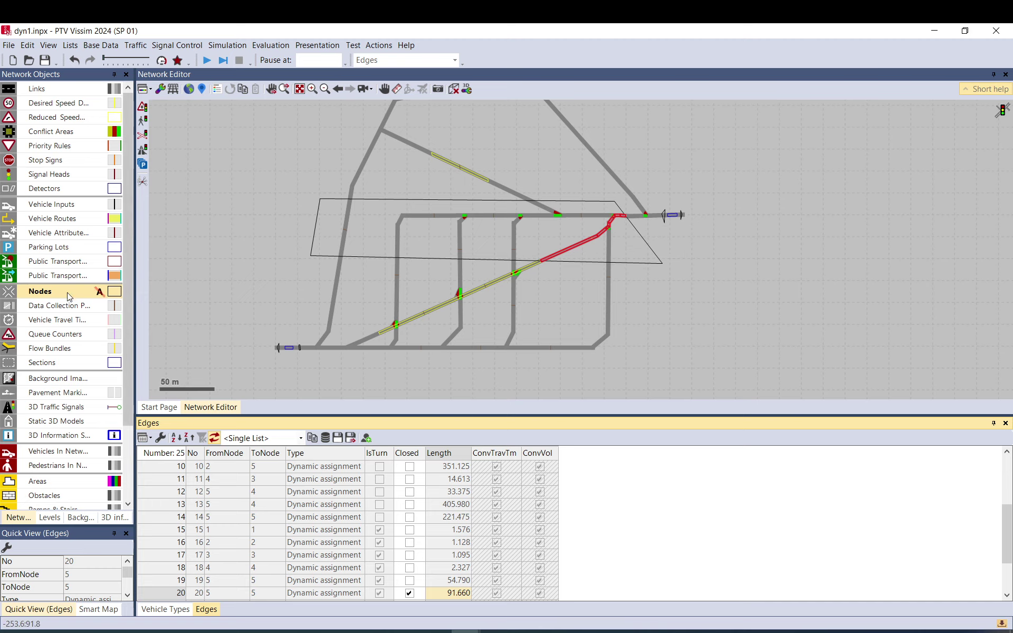
Create a vehicle route closure from link 1 at 29.069 m to link 7 at 5.797 m.
{"action": "left_click", "coordinate": [60, 323]}
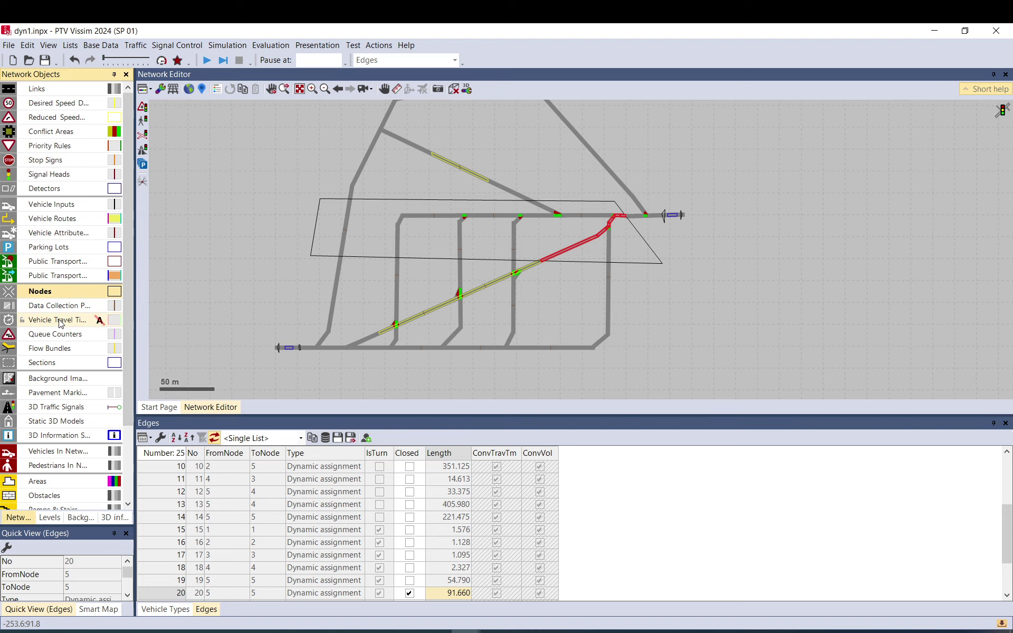
{"action": "left_click", "coordinate": [62, 323]}
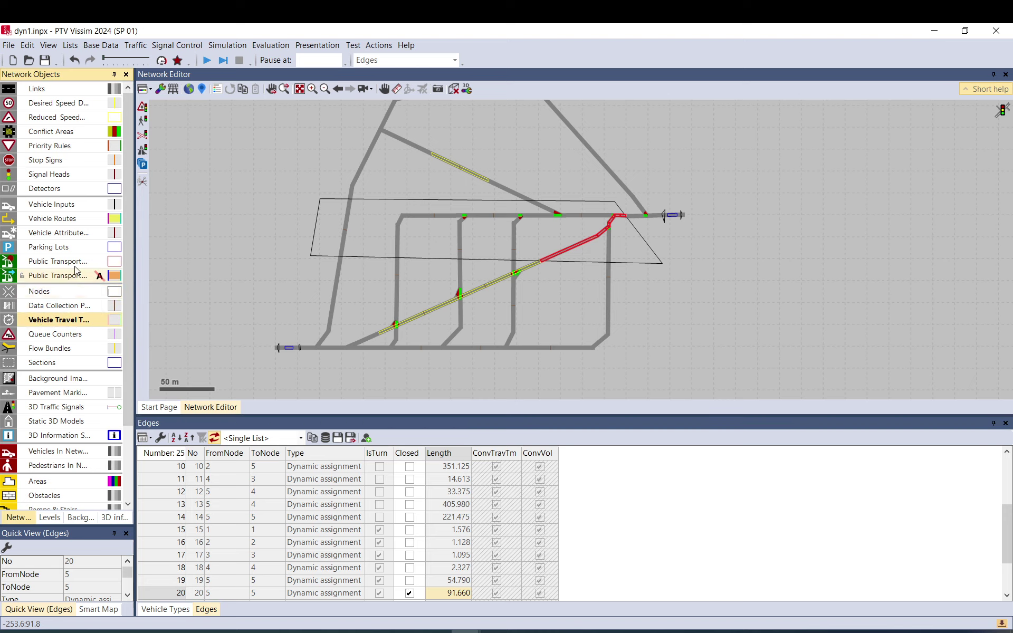
{"action": "left_click", "coordinate": [58, 218]}
{"action": "left_click", "coordinate": [88, 218]}
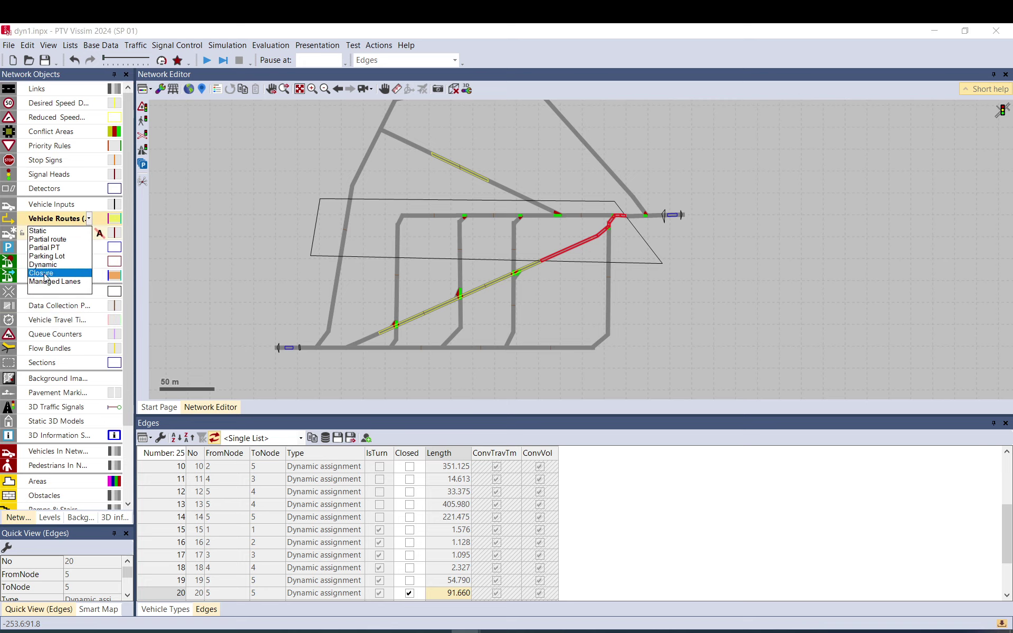
{"action": "left_click", "coordinate": [46, 274]}
{"action": "left_click", "coordinate": [296, 306]}
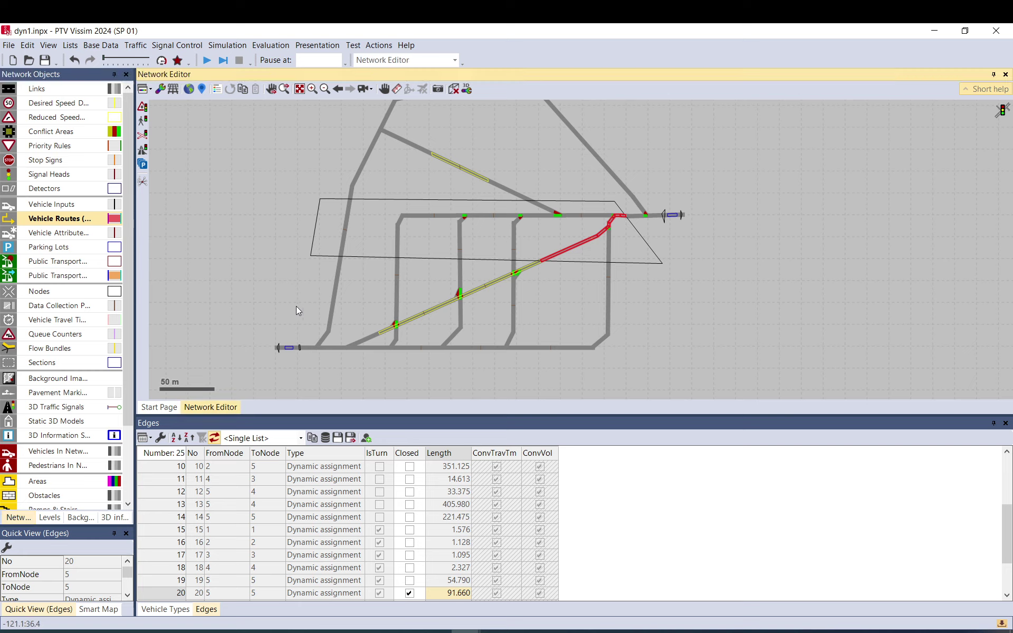
{"action": "right_click", "coordinate": [308, 352]}
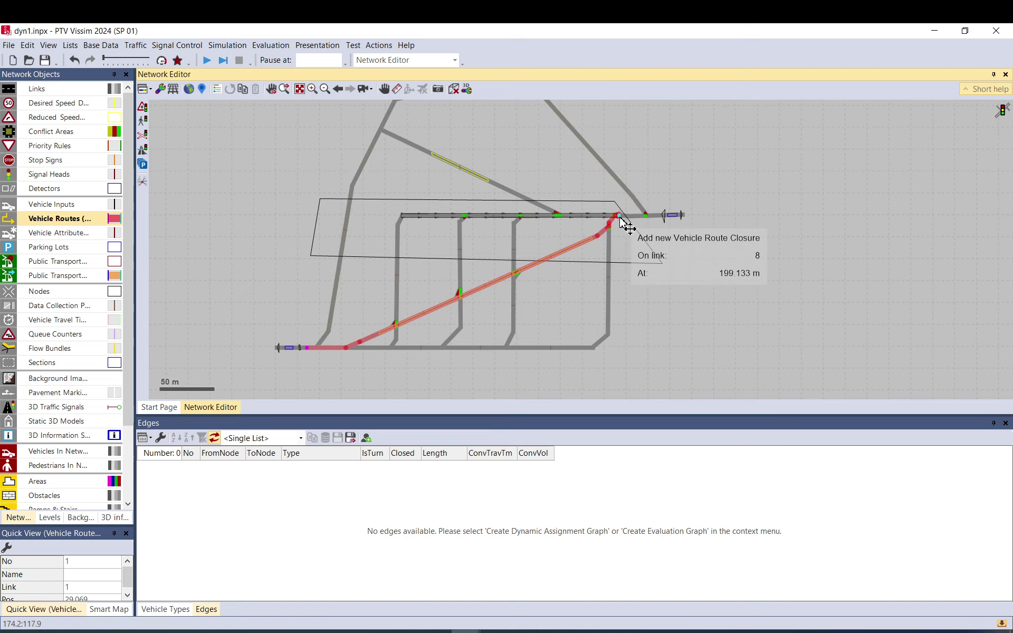
{"action": "left_click", "coordinate": [635, 218]}
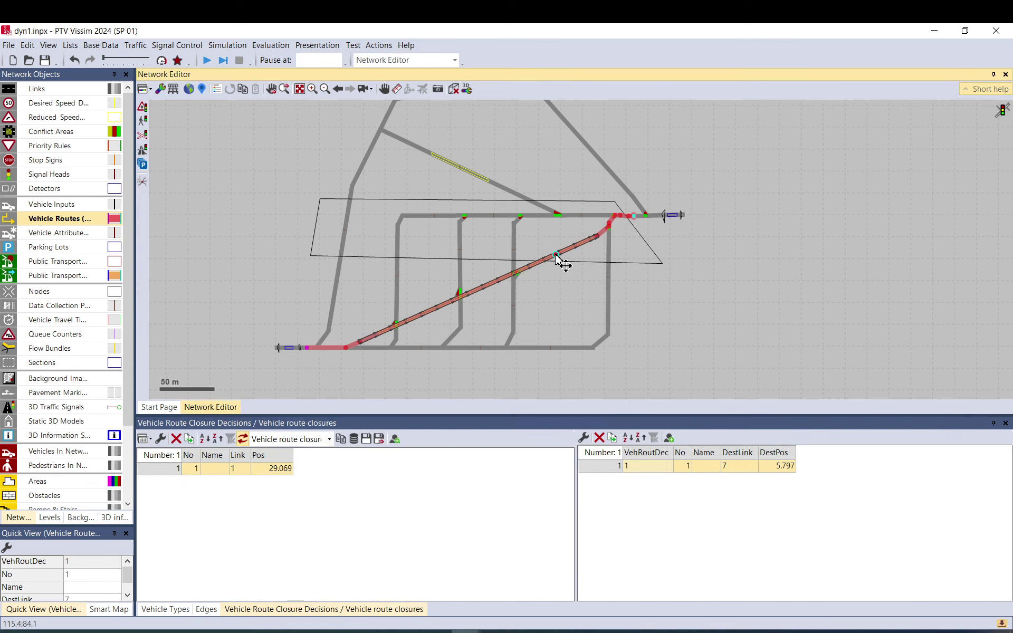
Drag a closure route point onto the leftmost cross street so it follows link 8 along the top.
{"action": "left_click_drag", "start_coordinate": [559, 262], "coordinate": [442, 219]}
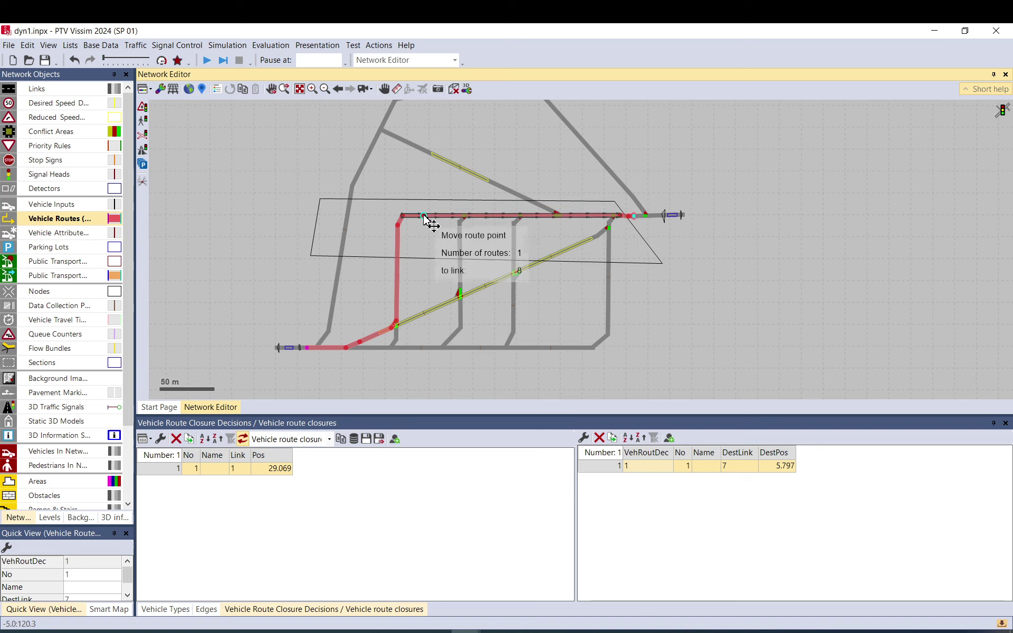
Pull the closure route back onto the diagonal, then reroute it up link 3 to the top road.
{"action": "left_click_drag", "start_coordinate": [423, 217], "coordinate": [435, 308]}
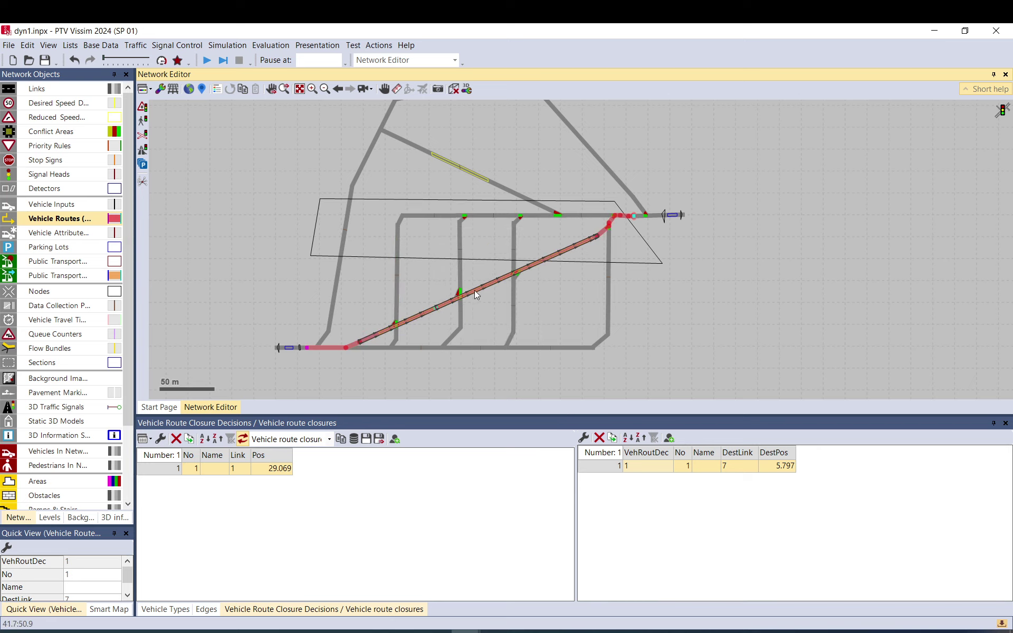
{"action": "left_click_drag", "start_coordinate": [474, 290], "coordinate": [460, 267]}
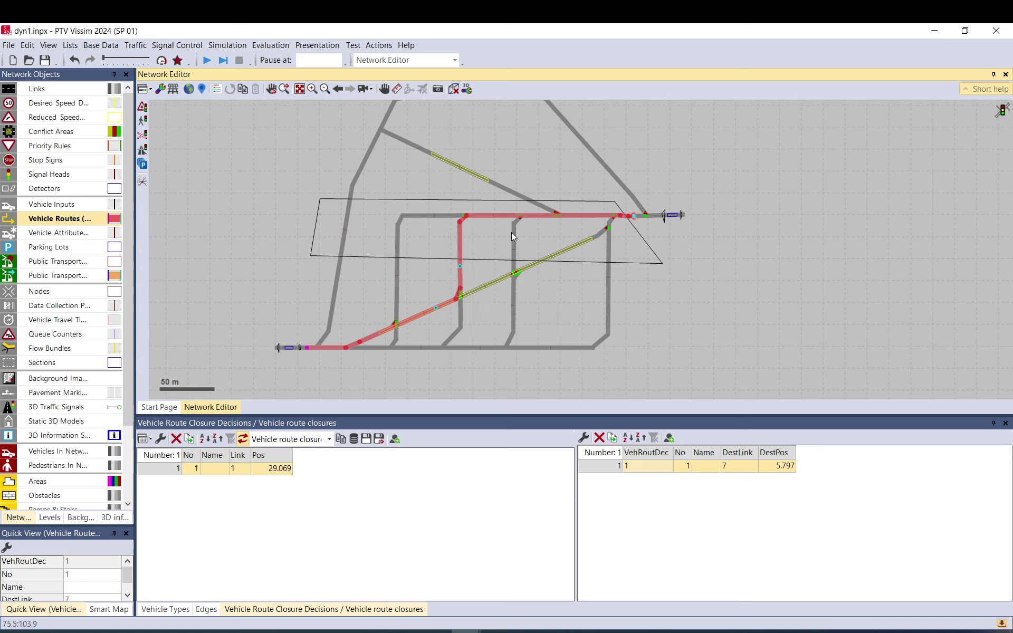
Stretch node 5's bottom edge and corners down to enclose the bottom road.
{"action": "left_click", "coordinate": [370, 230]}
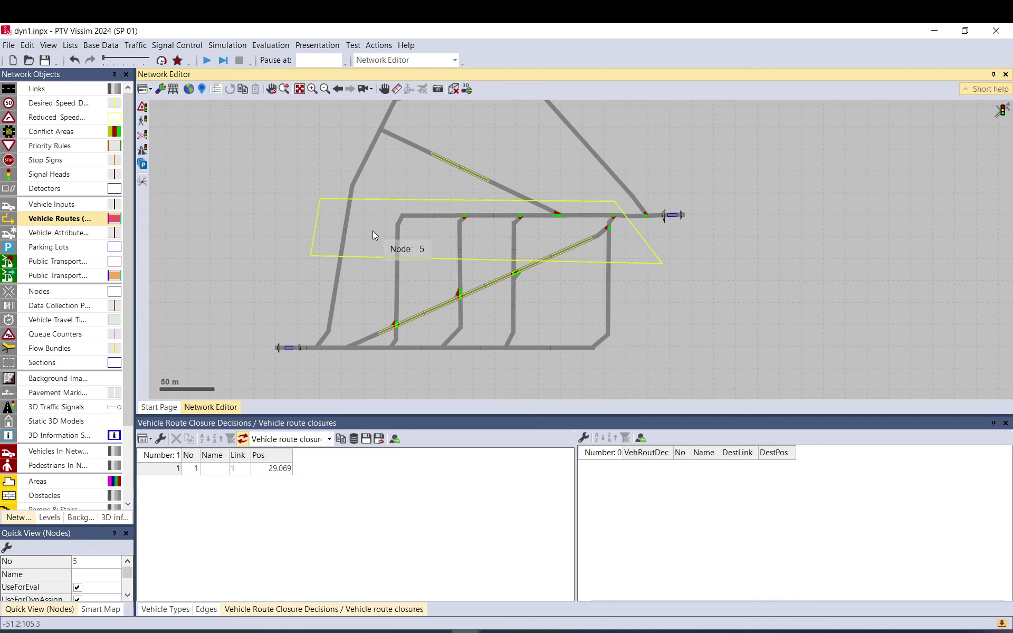
{"action": "left_click", "coordinate": [43, 291]}
{"action": "left_click_drag", "start_coordinate": [464, 259], "coordinate": [447, 275]}
{"action": "left_click_drag", "start_coordinate": [306, 273], "coordinate": [309, 366]}
{"action": "left_click_drag", "start_coordinate": [676, 284], "coordinate": [673, 365]}
{"action": "left_click", "coordinate": [699, 271]}
{"action": "left_click", "coordinate": [352, 259]}
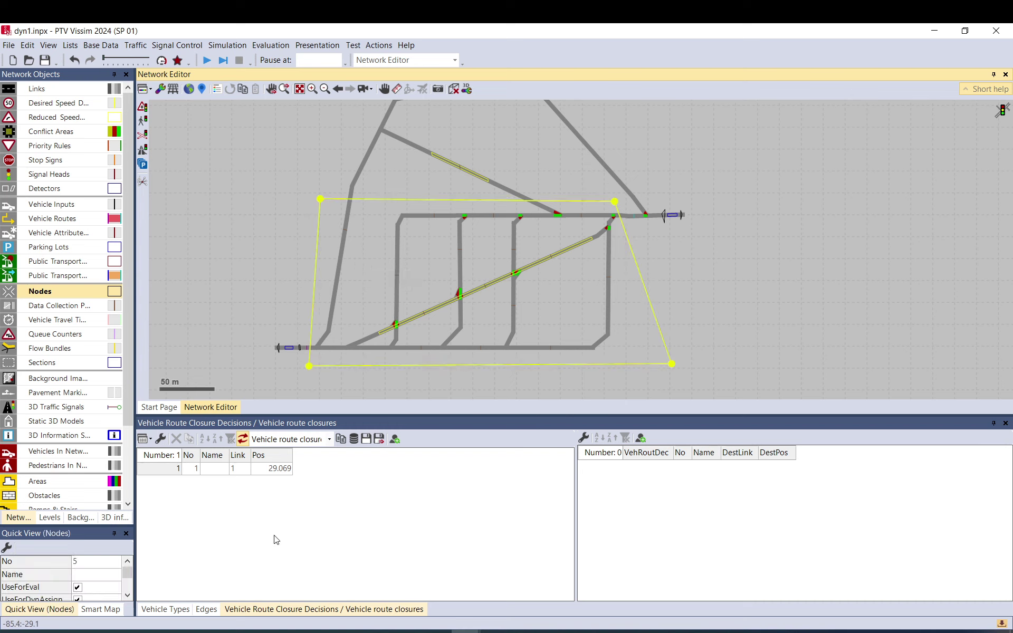
Regenerate the Dynamic Assignment graph from the Edges list, ignoring the warnings.
{"action": "left_click", "coordinate": [206, 609]}
{"action": "right_click", "coordinate": [212, 510]}
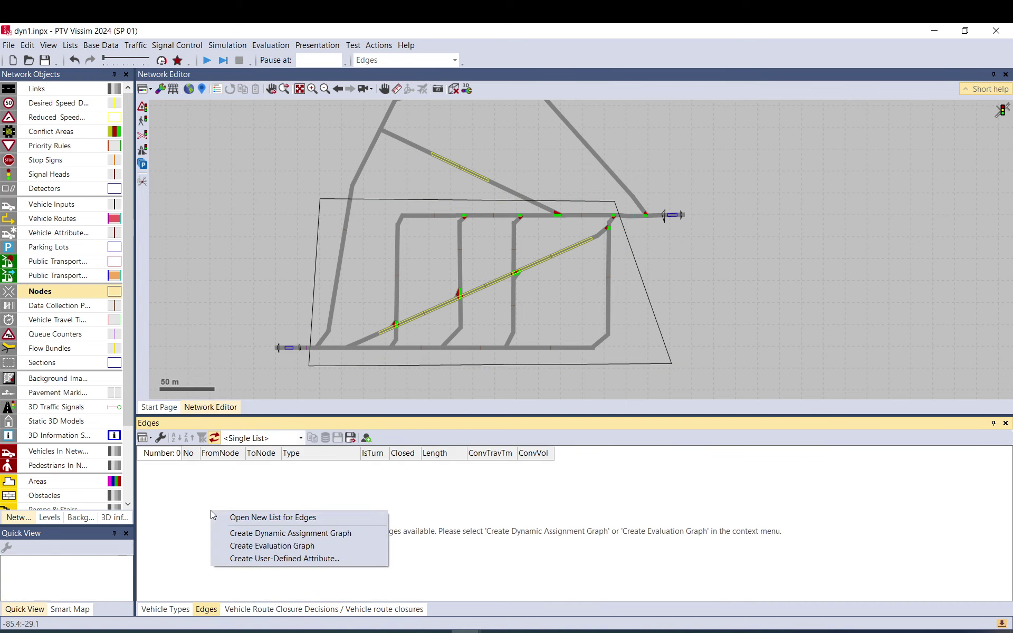
{"action": "left_click", "coordinate": [232, 534]}
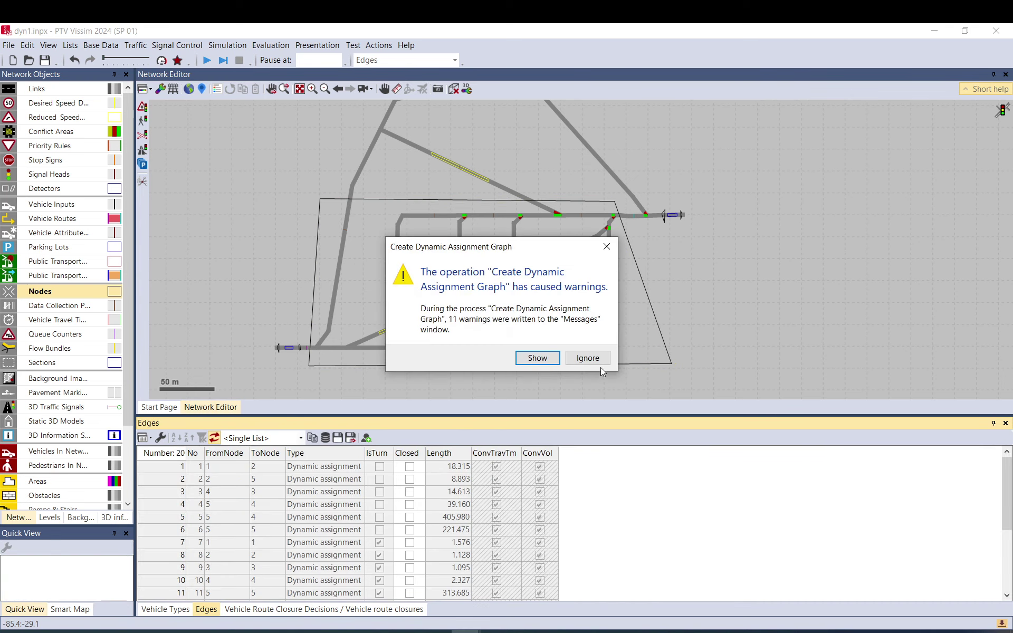
{"action": "left_click", "coordinate": [600, 363]}
Step through the 20 new edges, such as edges 1, 12, 14, 15, 17 and 19, to inspect their paths.
{"action": "left_click", "coordinate": [456, 466]}
{"action": "left_click", "coordinate": [454, 473]}
{"action": "key", "text": "Down"}
{"action": "key", "text": "Down"}
{"action": "key", "text": "Down"}
{"action": "key", "text": "Down"}
{"action": "key", "text": "Down"}
{"action": "key", "text": "Down"}
{"action": "key", "text": "Down"}
{"action": "key", "text": "Down"}
{"action": "key", "text": "Down"}
{"action": "key", "text": "Down"}
{"action": "key", "text": "Down"}
{"action": "key", "text": "Down"}
{"action": "key", "text": "Down"}
{"action": "key", "text": "Down"}
{"action": "key", "text": "Down"}
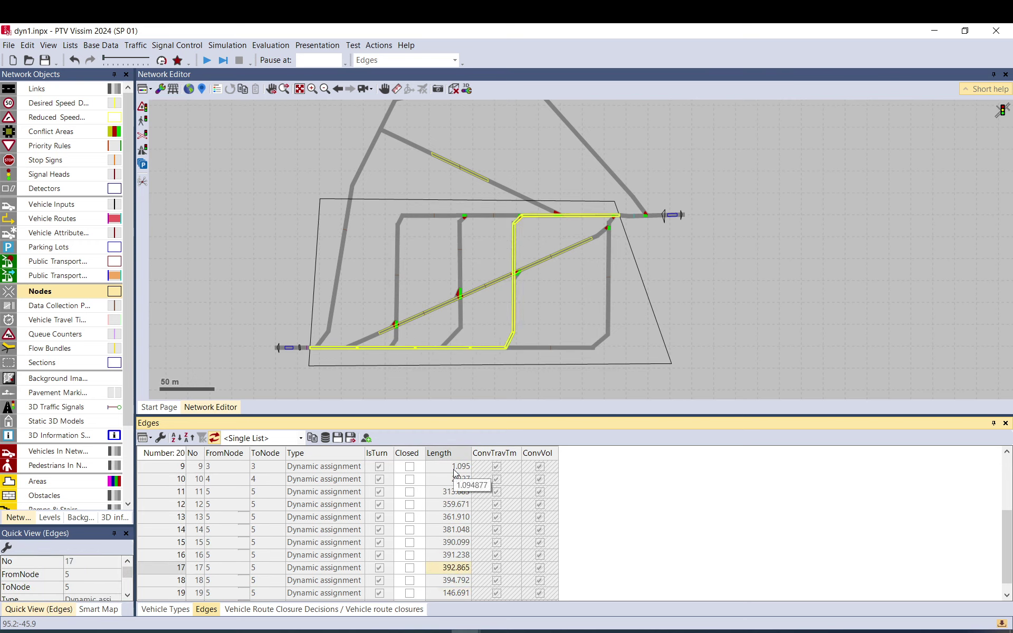
{"action": "key", "text": "Down"}
{"action": "key", "text": "Down"}
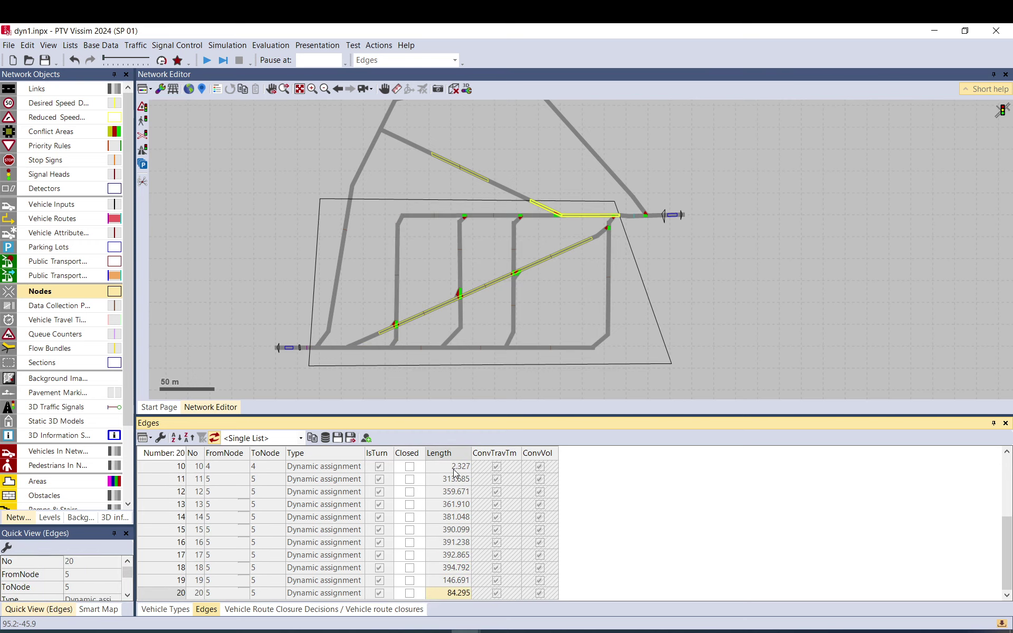
{"action": "key", "text": "Up"}
{"action": "key", "text": "Up"}
{"action": "key", "text": "Up"}
{"action": "key", "text": "Up"}
{"action": "key", "text": "Up"}
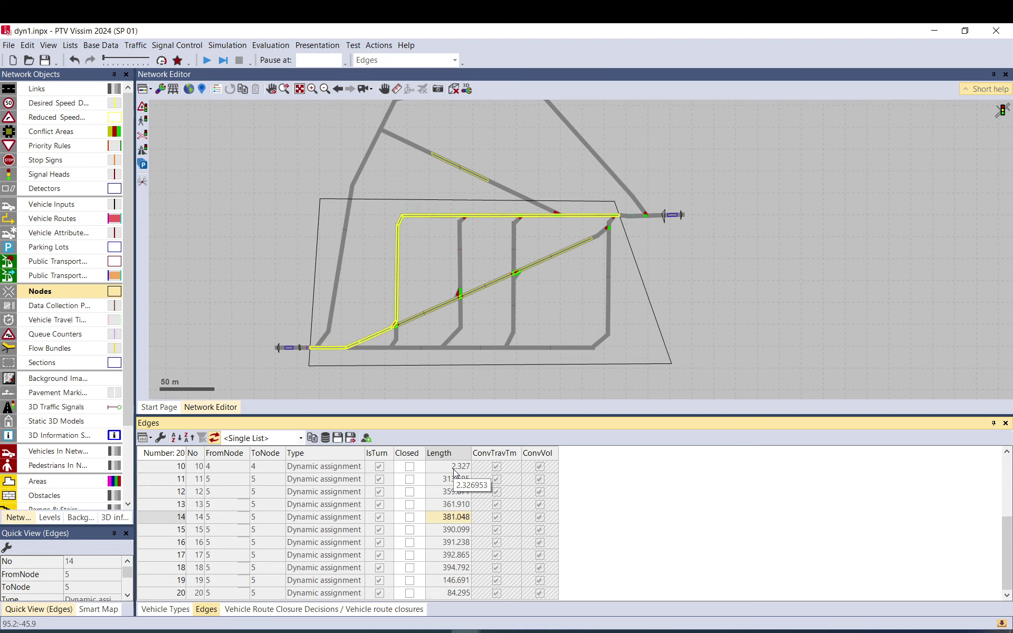
{"action": "key", "text": "Down"}
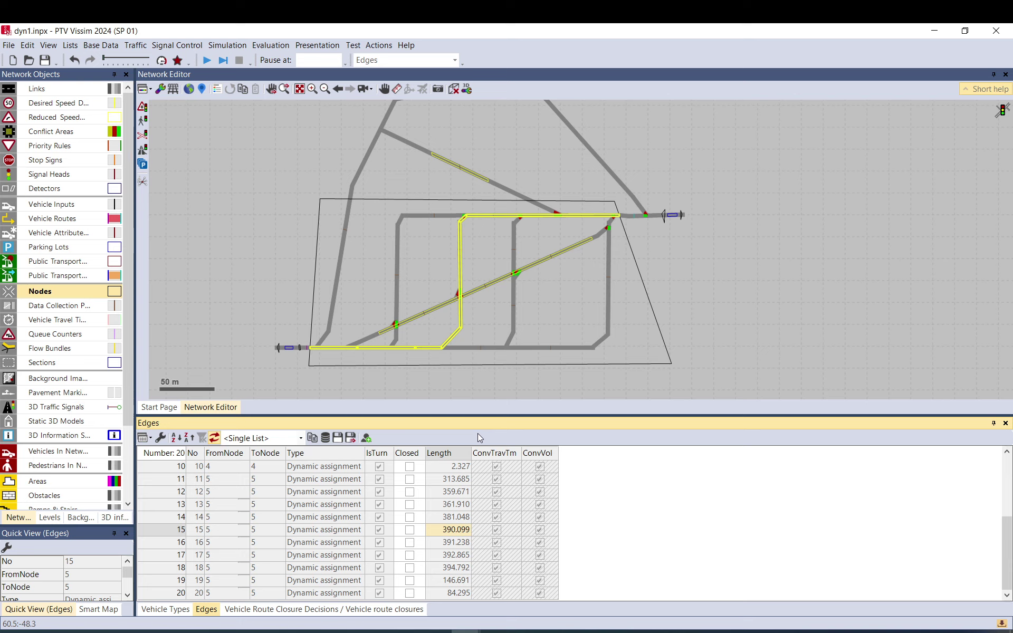
{"action": "scroll", "coordinate": [401, 534], "scroll_direction": "up", "scroll_amount": 3}
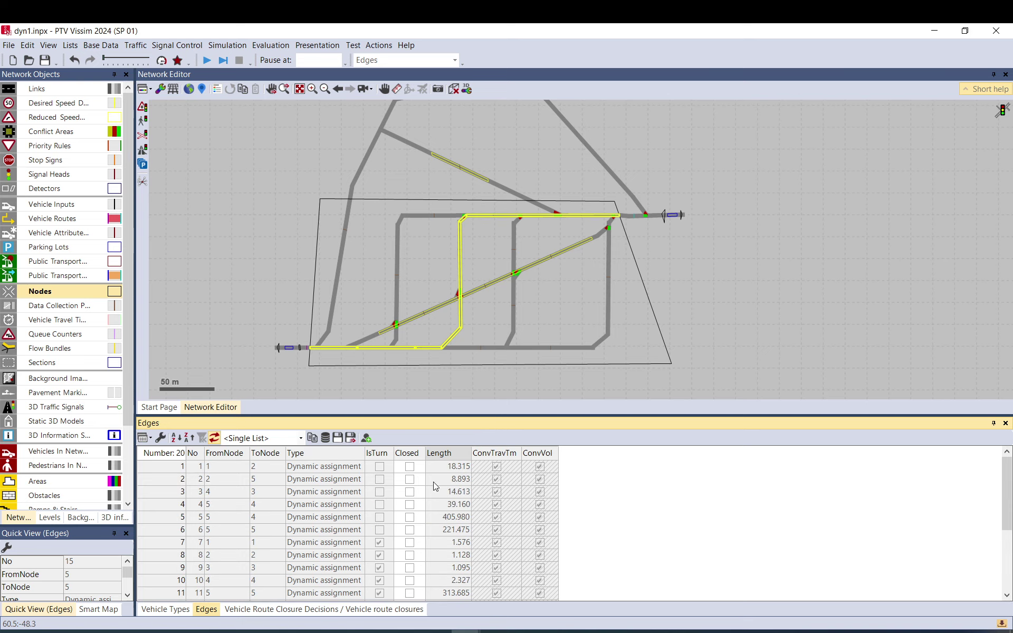
{"action": "left_click", "coordinate": [442, 467]}
{"action": "key", "text": "Down"}
{"action": "key", "text": "Down"}
{"action": "key", "text": "Down"}
{"action": "key", "text": "Down"}
{"action": "key", "text": "Down"}
{"action": "key", "text": "Down"}
{"action": "key", "text": "Down"}
{"action": "key", "text": "Down"}
{"action": "key", "text": "Down"}
{"action": "key", "text": "Down"}
{"action": "key", "text": "Down"}
{"action": "key", "text": "Down"}
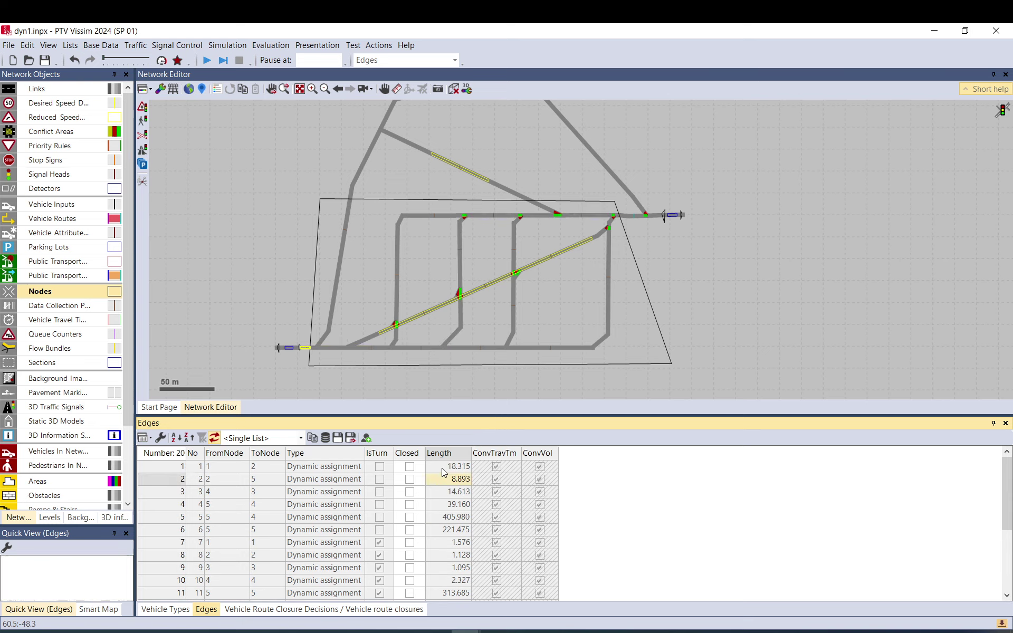
{"action": "key", "text": "Down"}
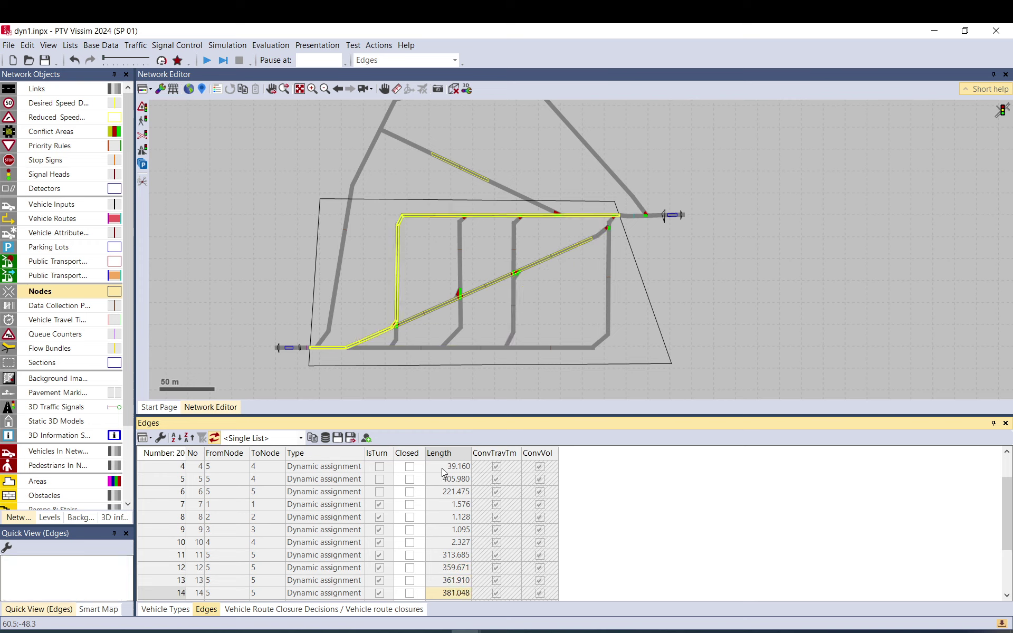
{"action": "key", "text": "Up"}
{"action": "key", "text": "Up"}
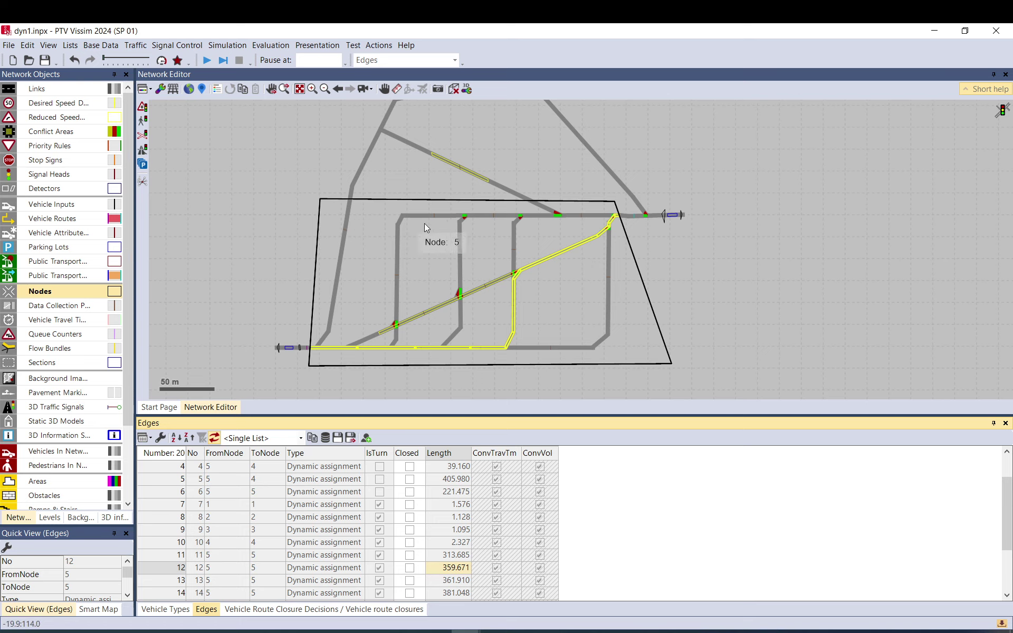
{"action": "left_click", "coordinate": [715, 186]}
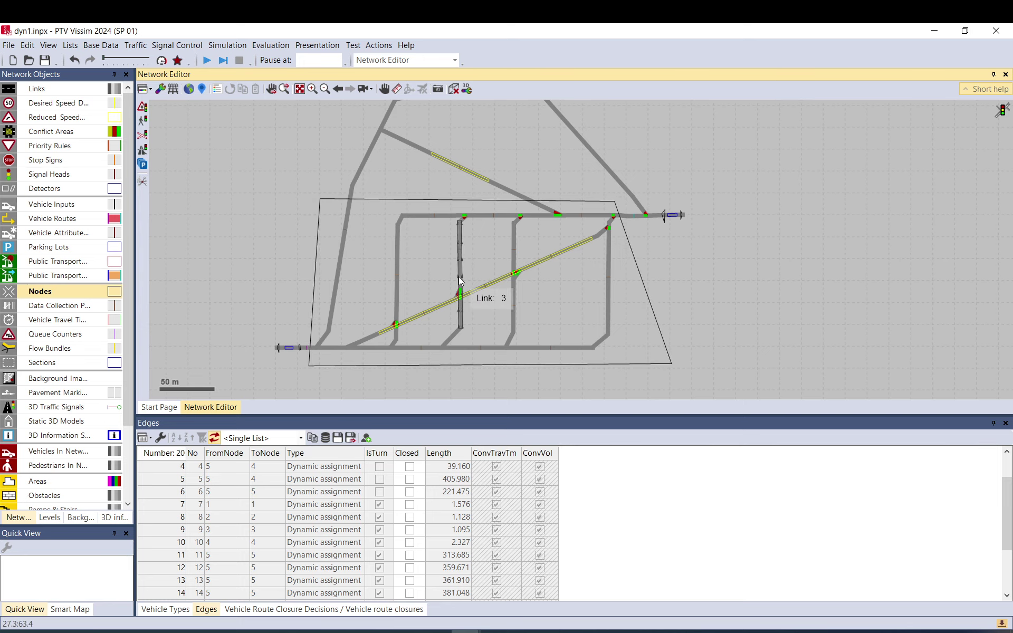
{"action": "left_click", "coordinate": [640, 317]}
{"action": "left_click", "coordinate": [695, 276]}
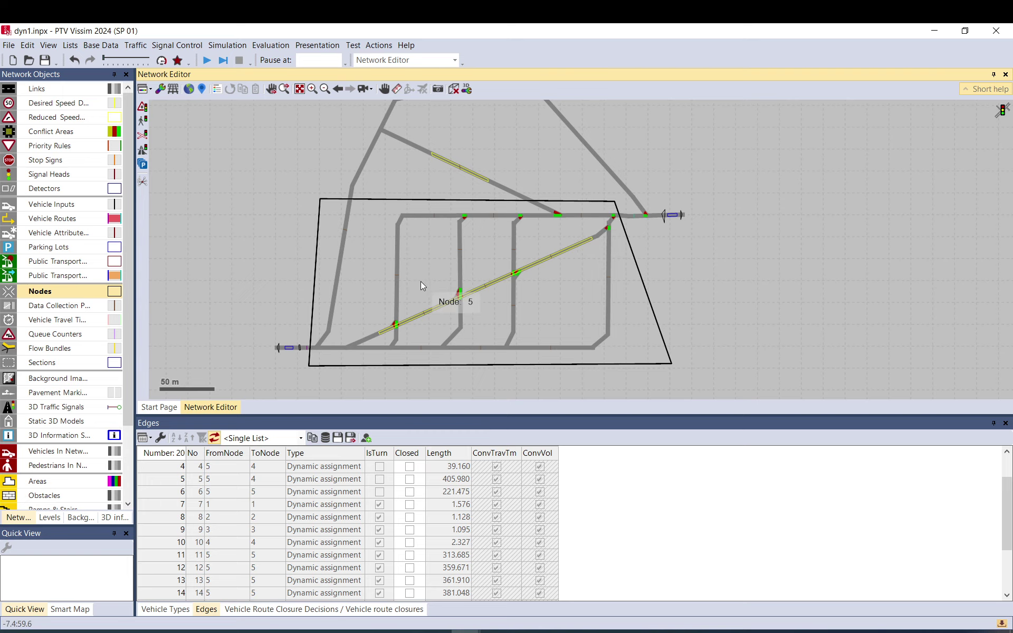
{"action": "left_click", "coordinate": [309, 353]}
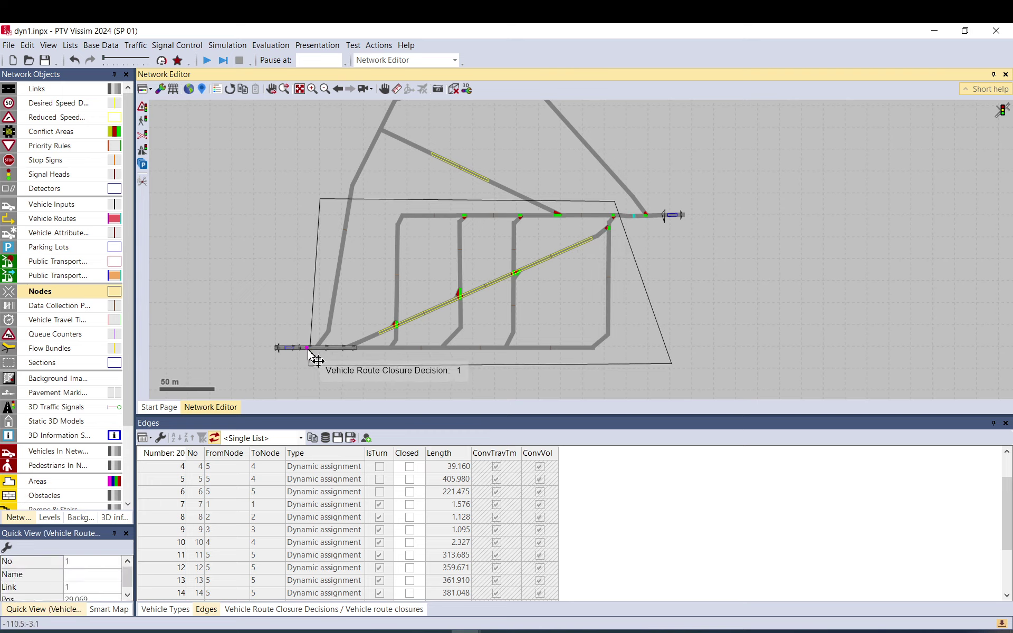
{"action": "left_click", "coordinate": [486, 144]}
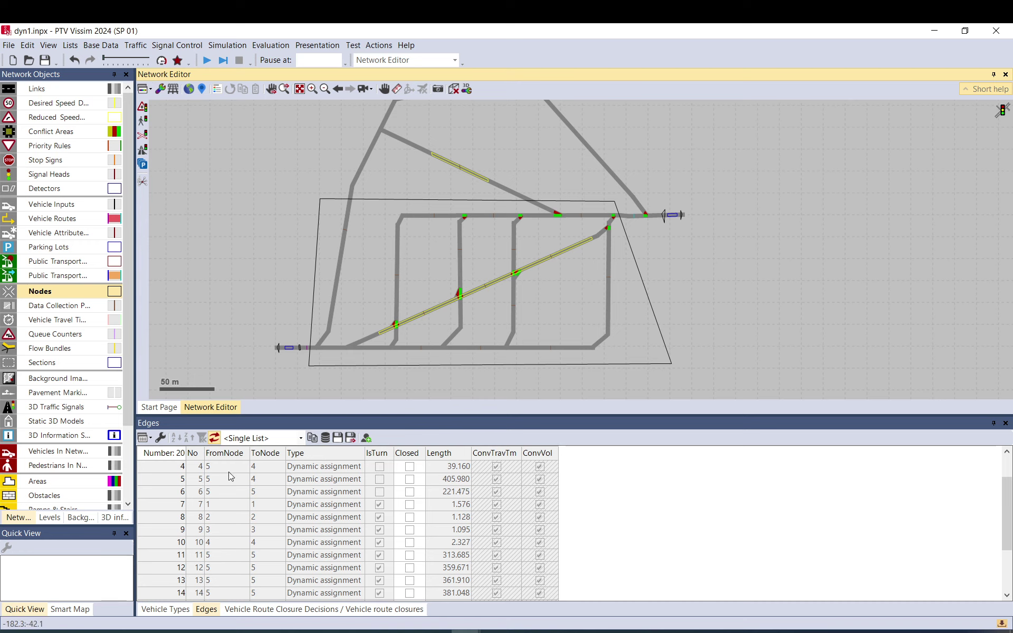
{"action": "scroll", "coordinate": [255, 479], "scroll_direction": "up", "scroll_amount": 1}
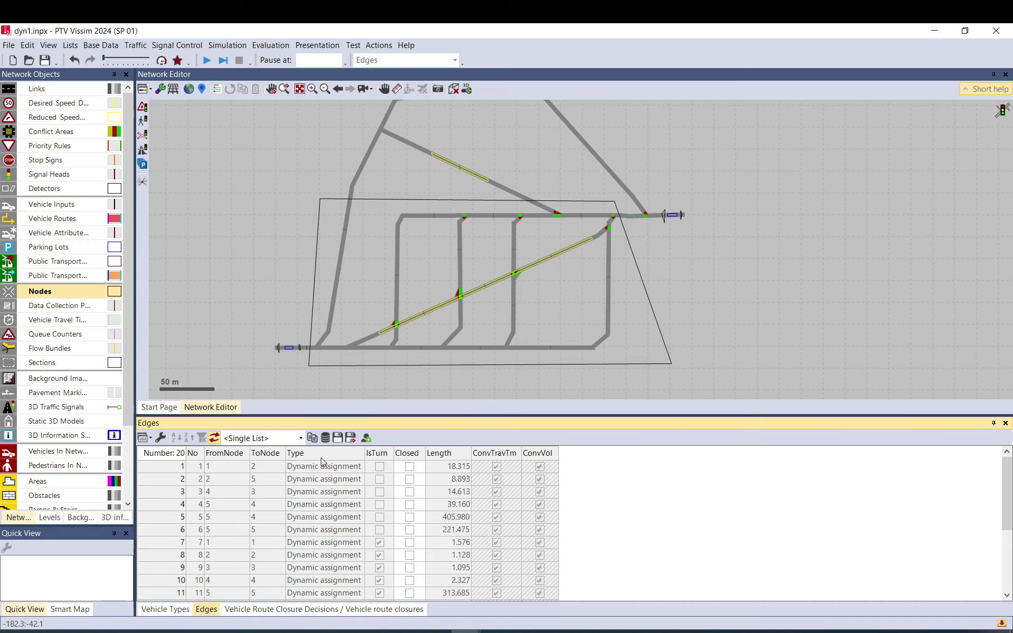